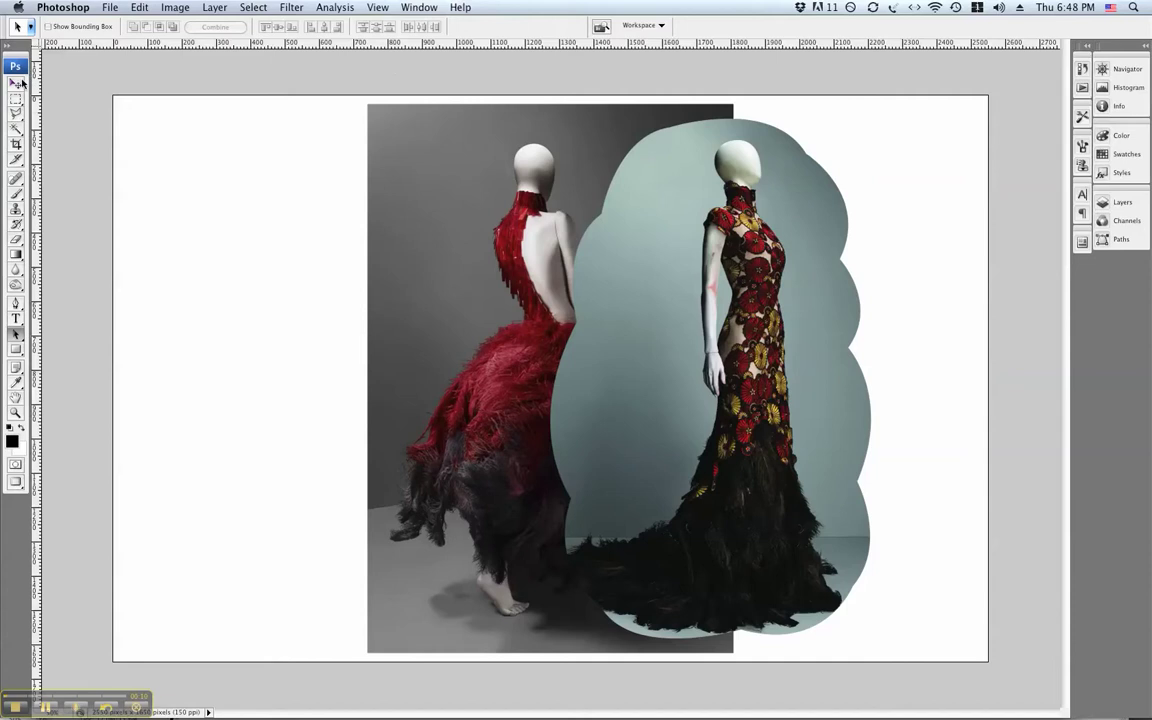
Move the poppy feather dress image slightly left so it overlaps more of the red feather dress.
click(15, 86)
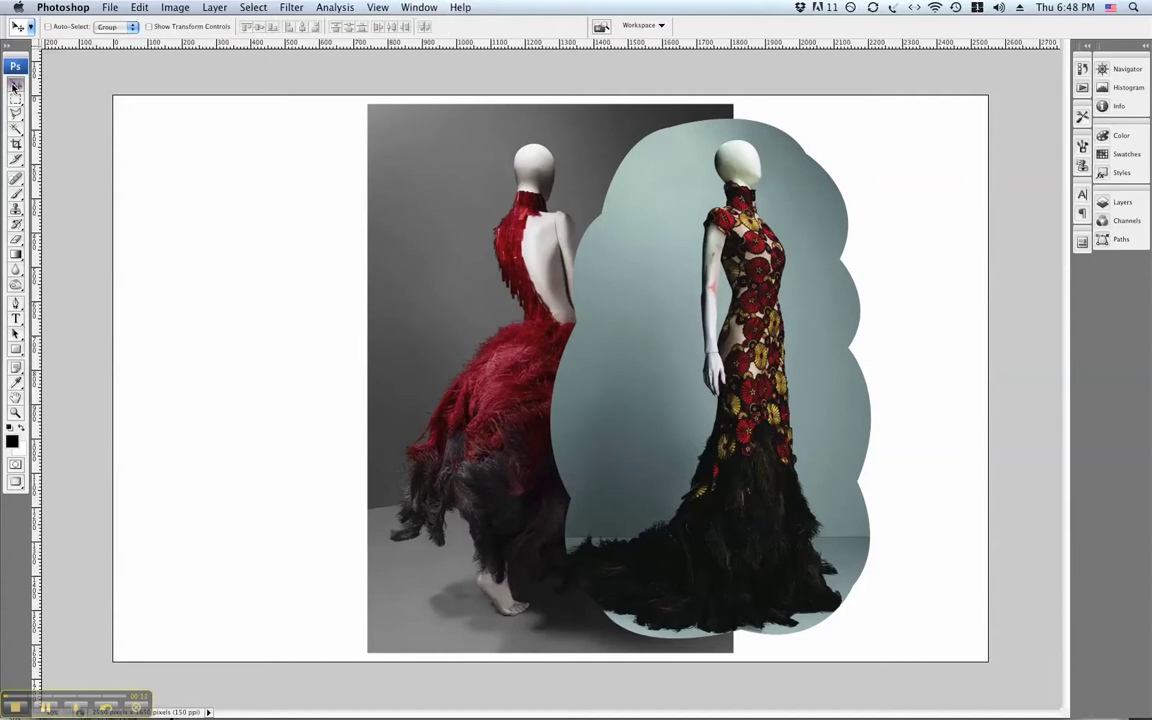
drag(671, 360, 627, 356)
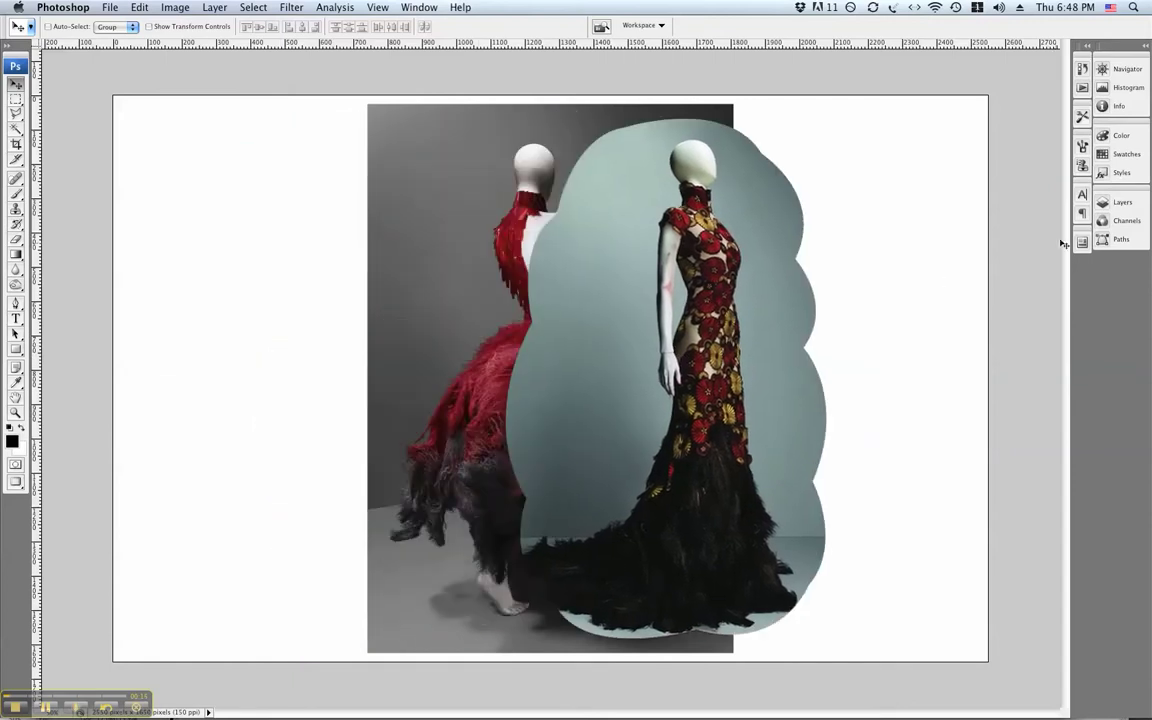
Review the document's layers, colour channels and saved paths.
click(1115, 204)
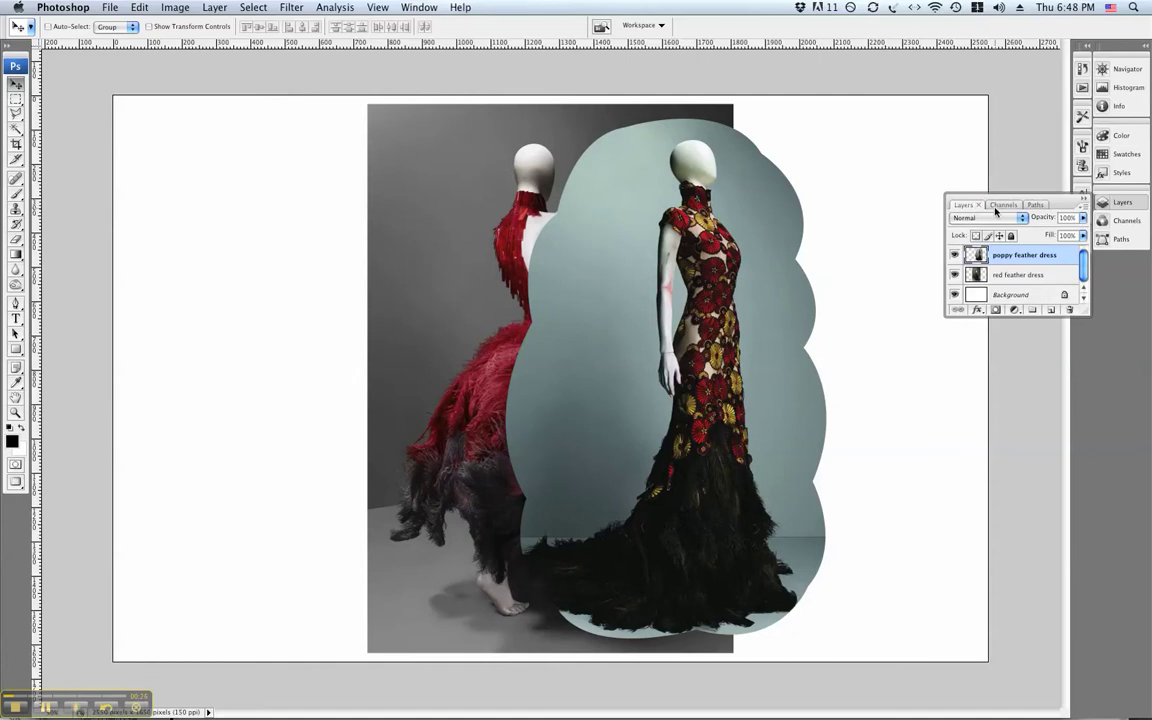
click(1000, 206)
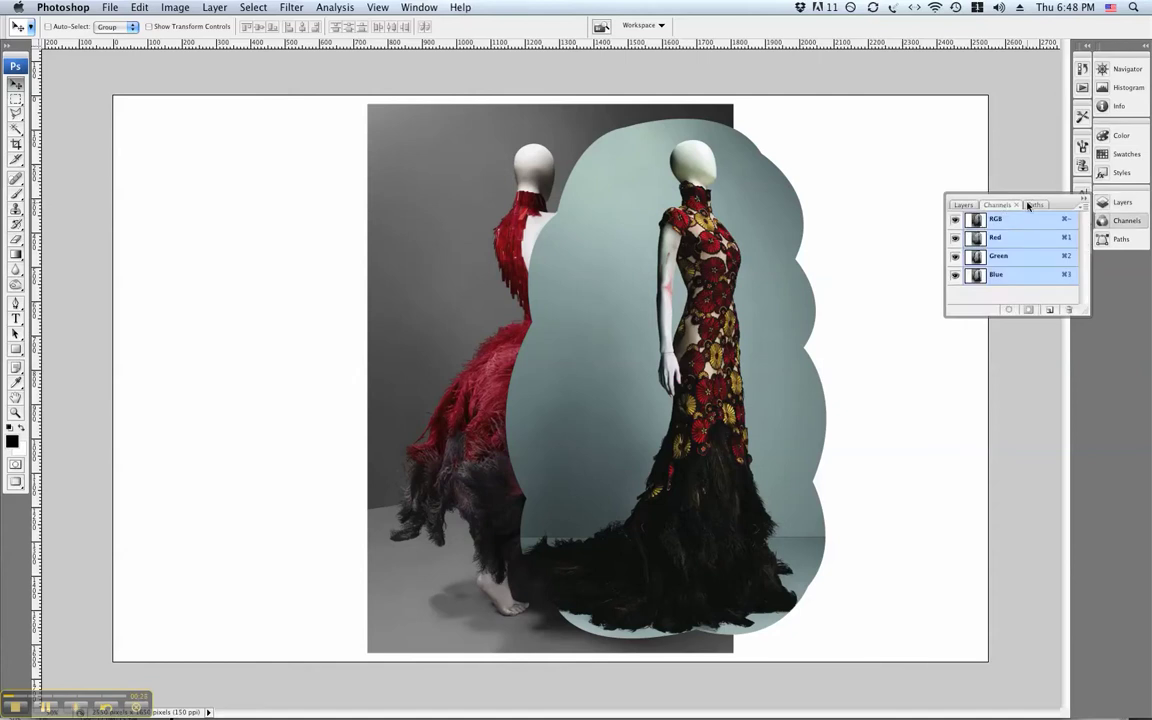
click(1033, 205)
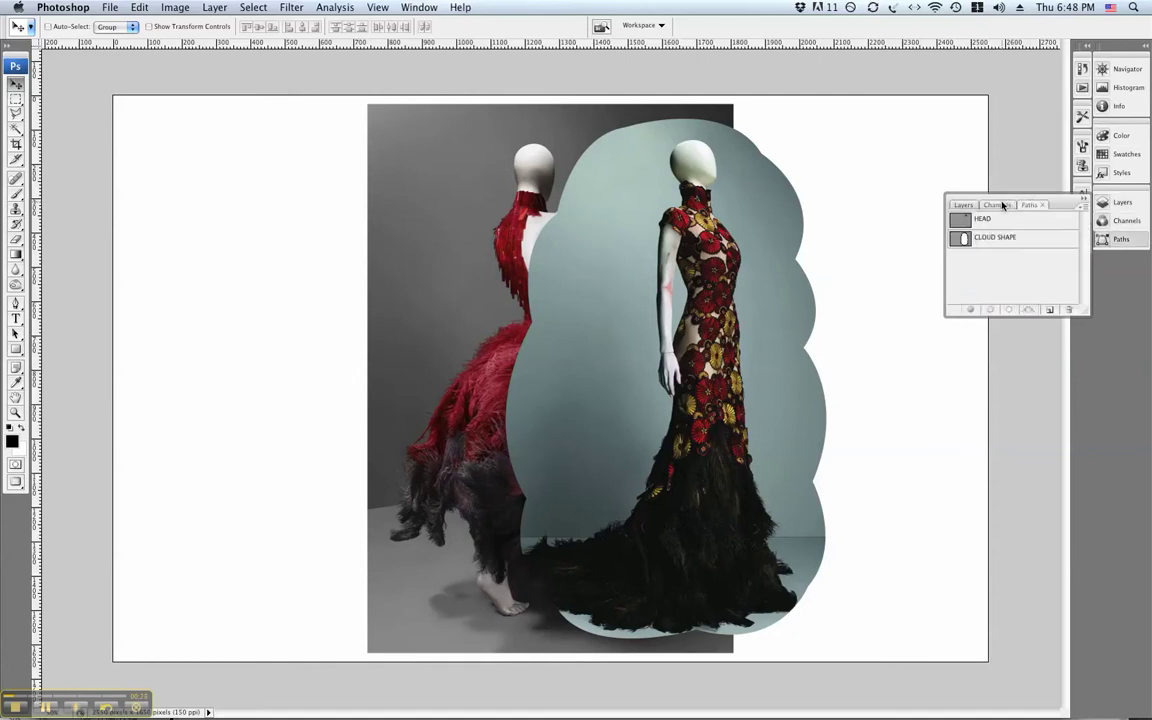
click(1000, 205)
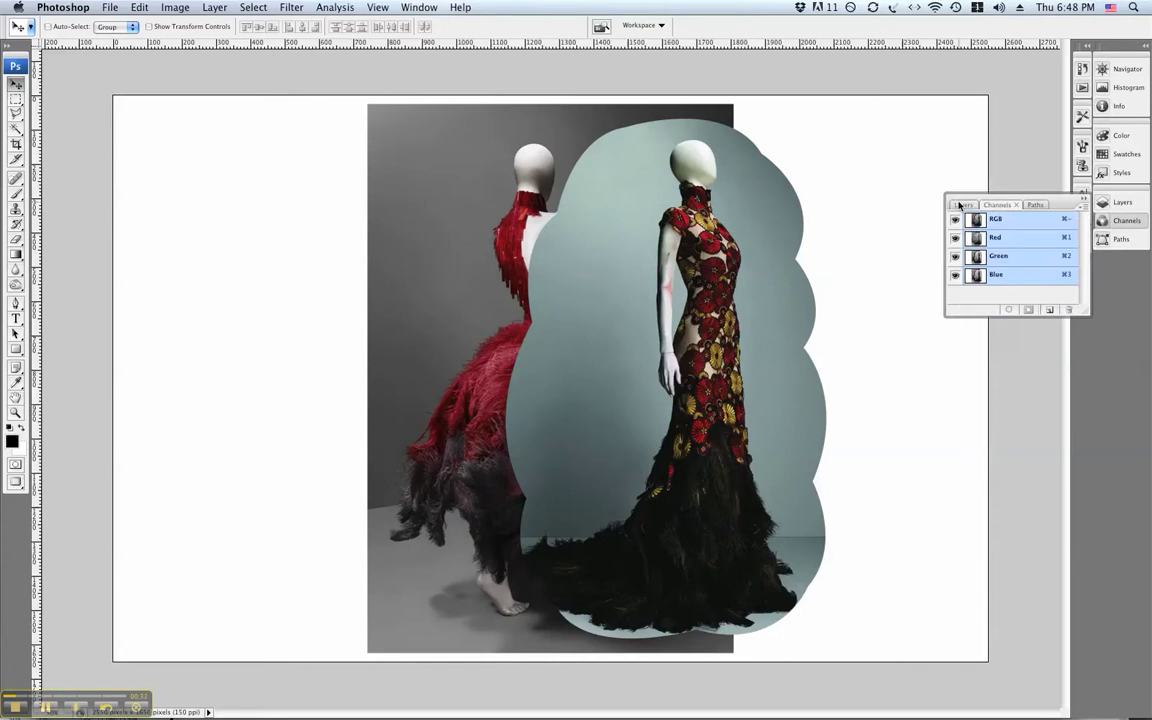
click(961, 206)
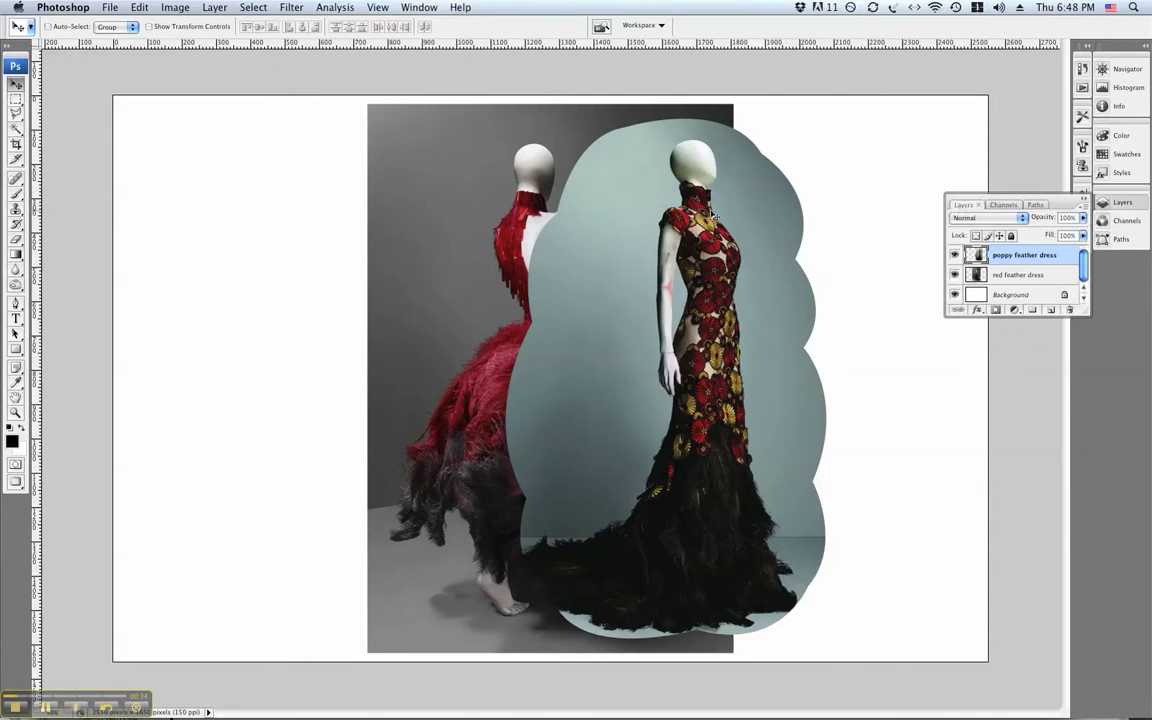
click(1035, 204)
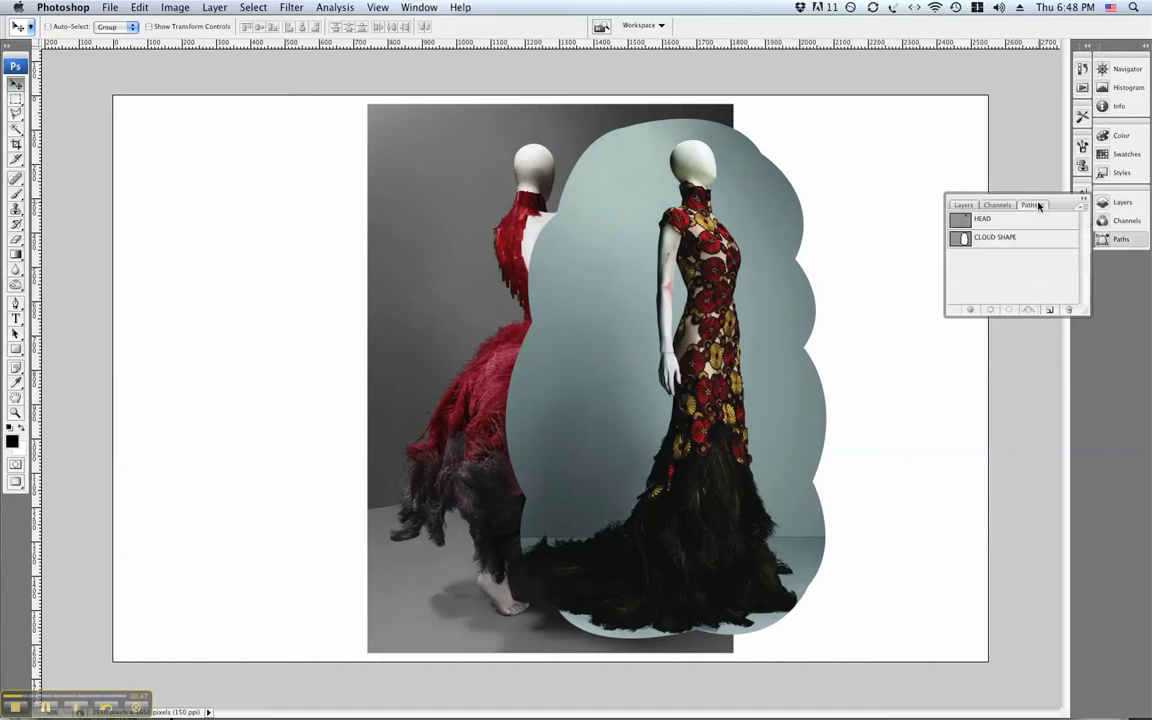
Show the CLOUD SHAPE path over the image and undo the move of the poppy feather dress.
click(965, 240)
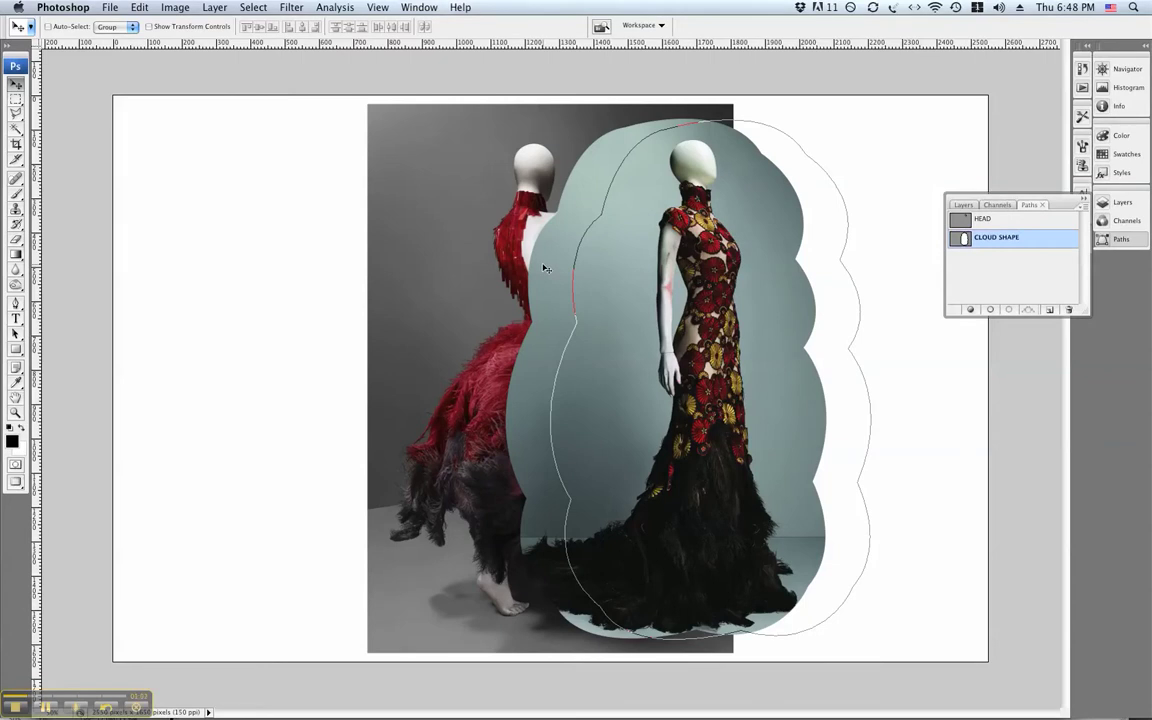
key(super+z)
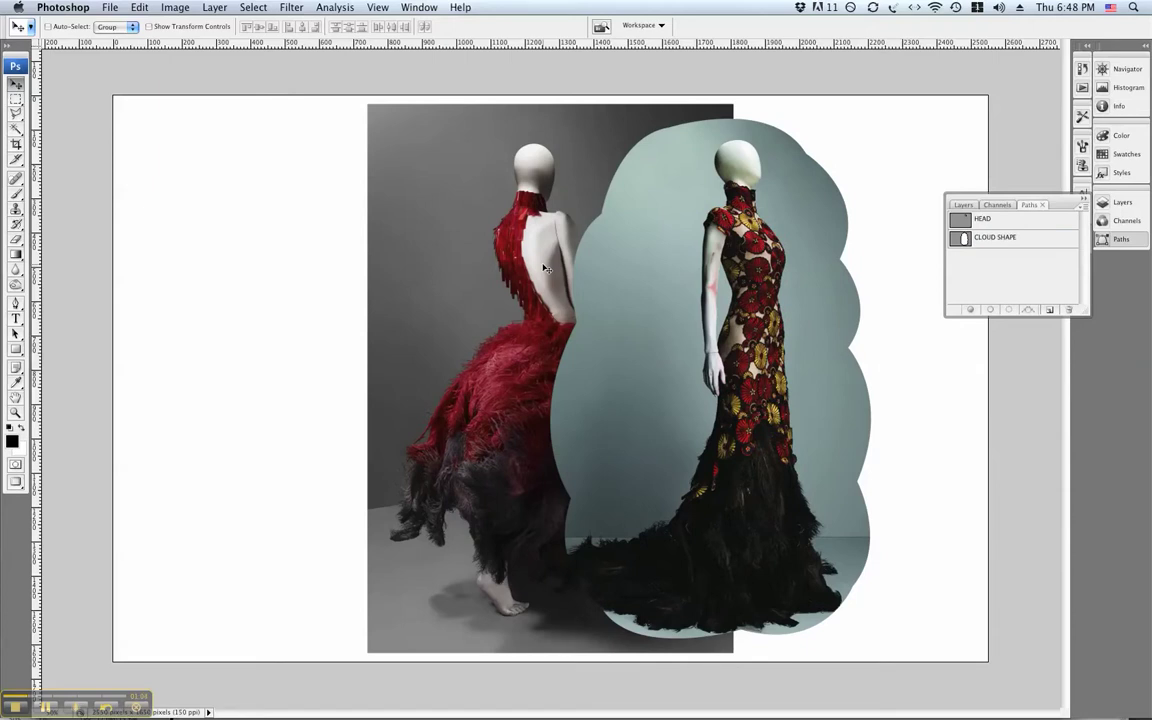
Load the CLOUD SHAPE path as a selection and invert it to cover everything outside the cloud.
click(985, 238)
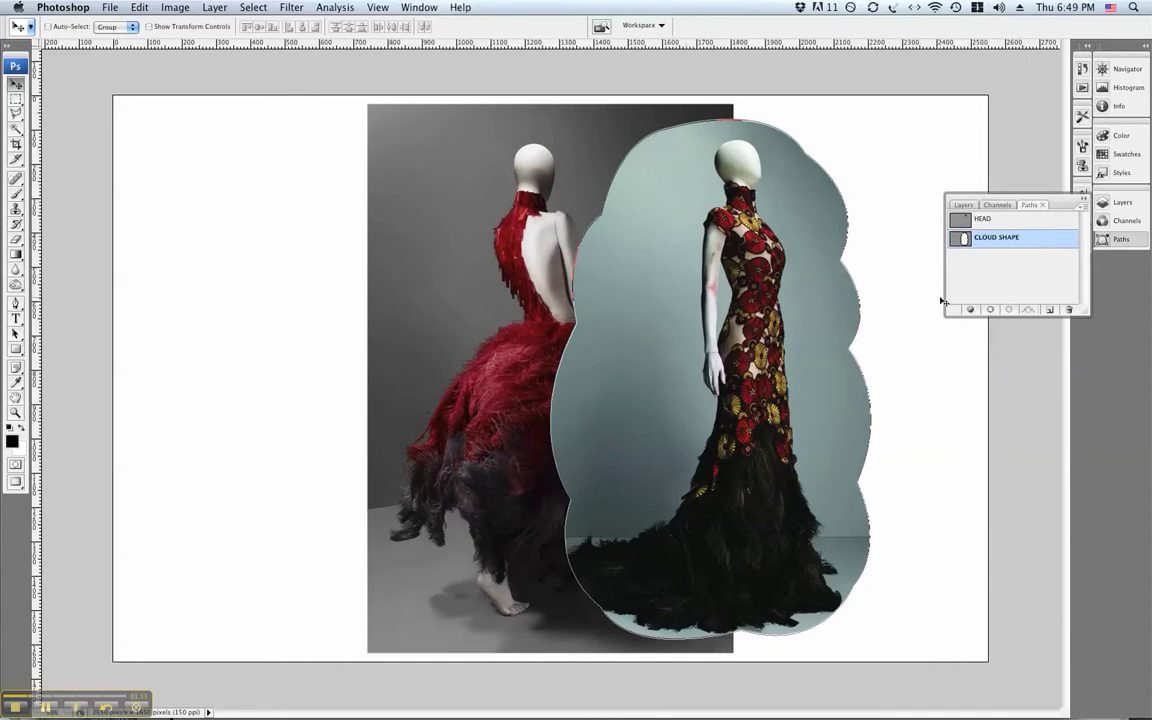
click(1010, 310)
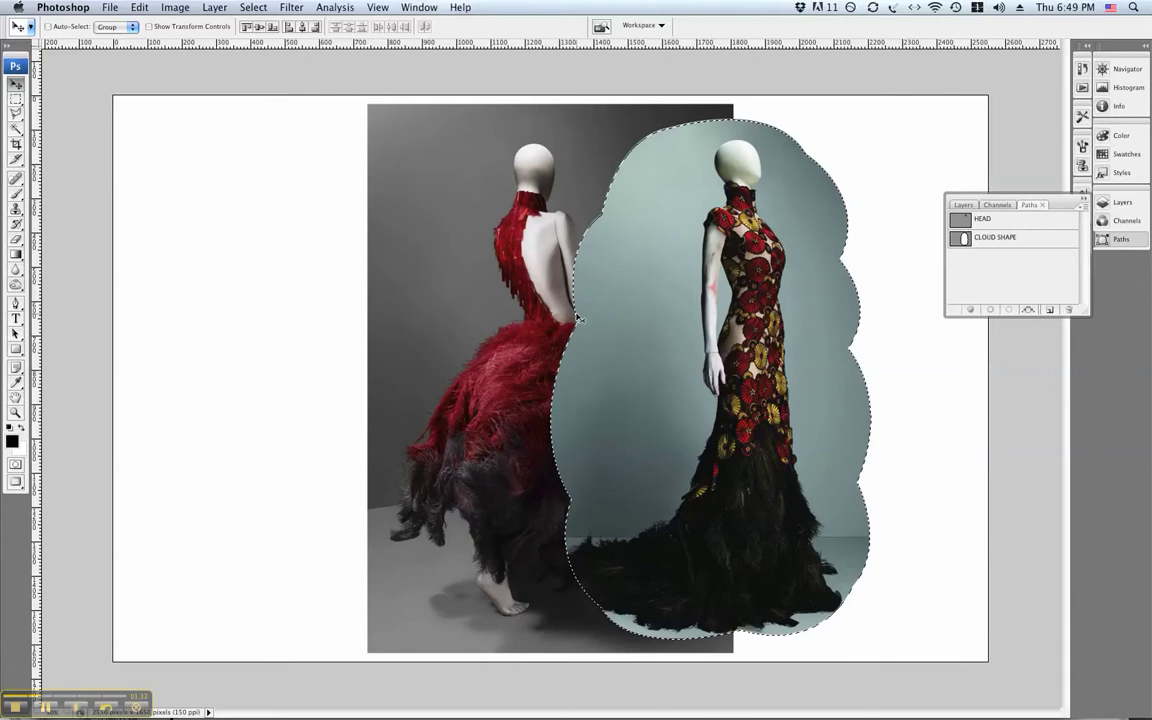
click(255, 7)
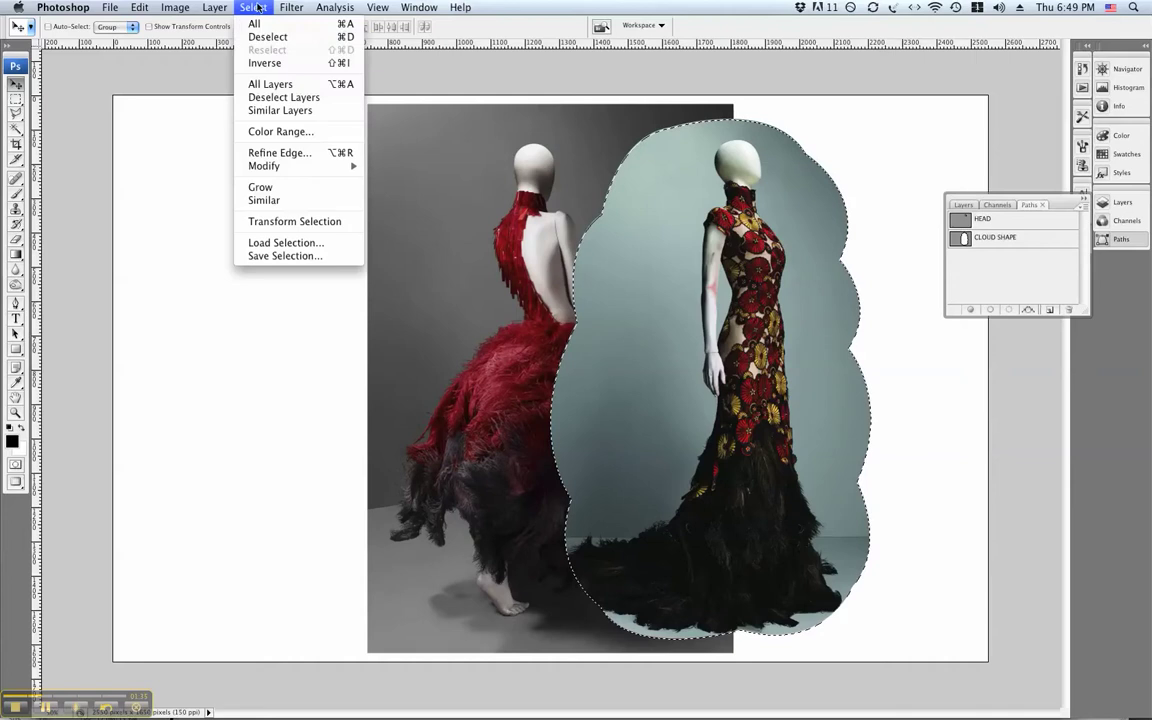
click(265, 63)
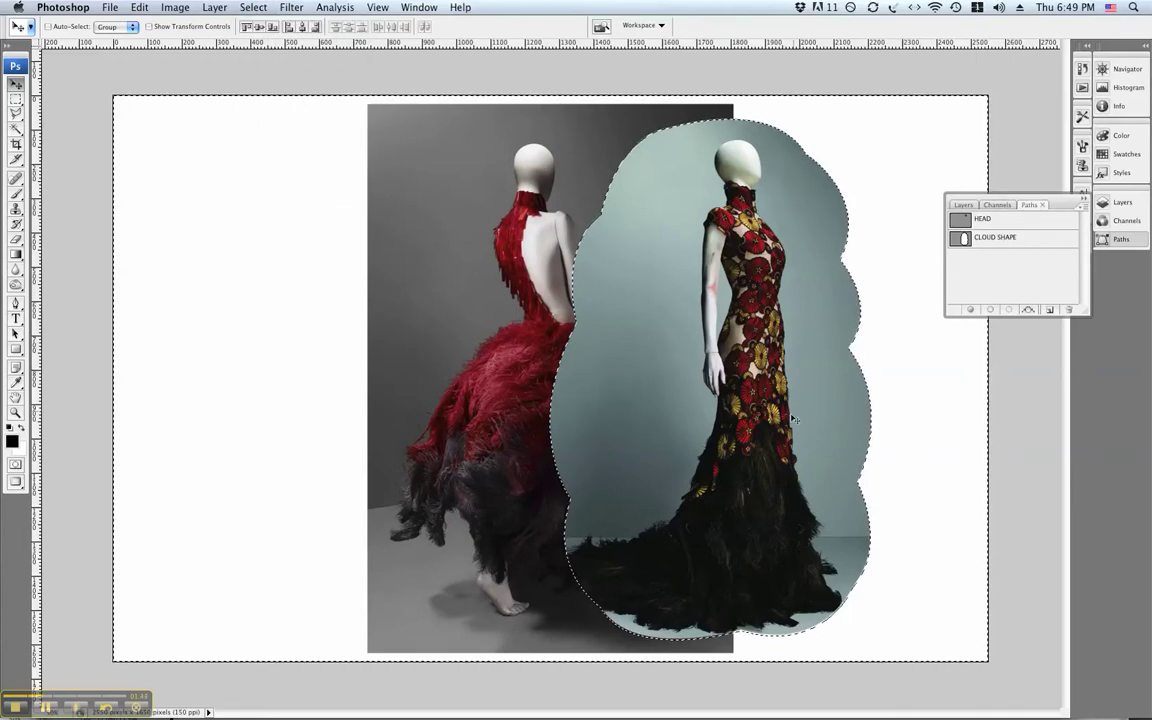
Feather the selection by 30 pixels, delete the selected surroundings from the poppy feather dress layer, and deselect.
click(250, 8)
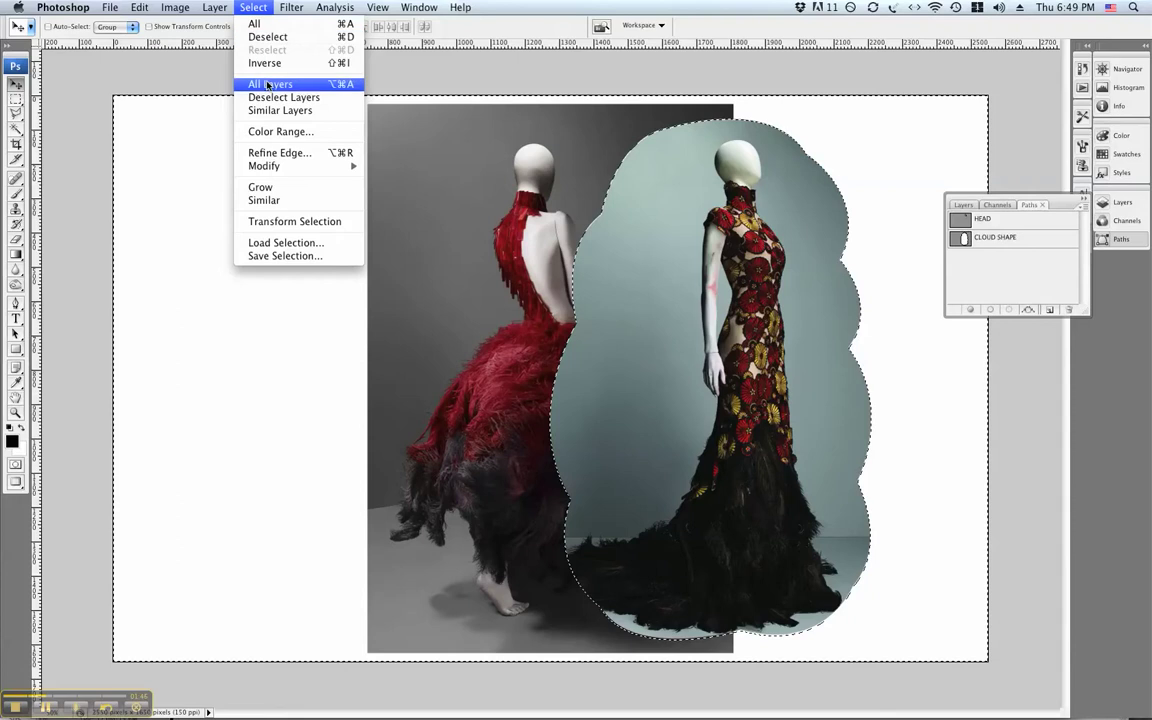
mouse_move(262, 172)
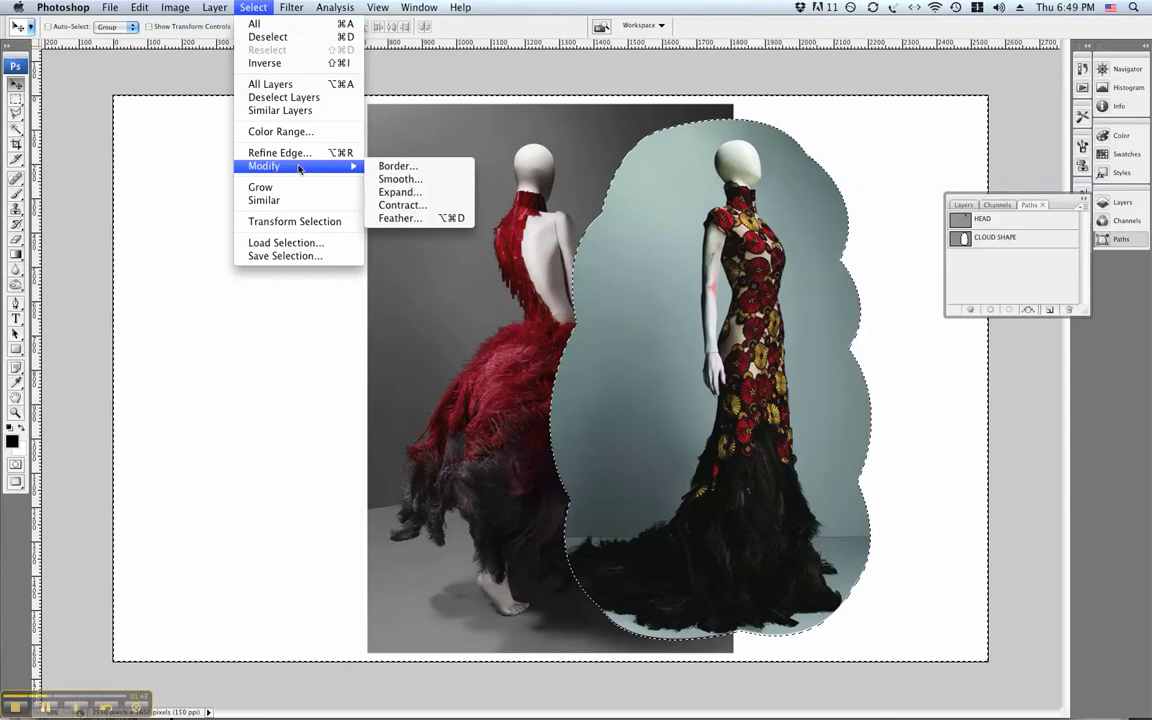
click(399, 218)
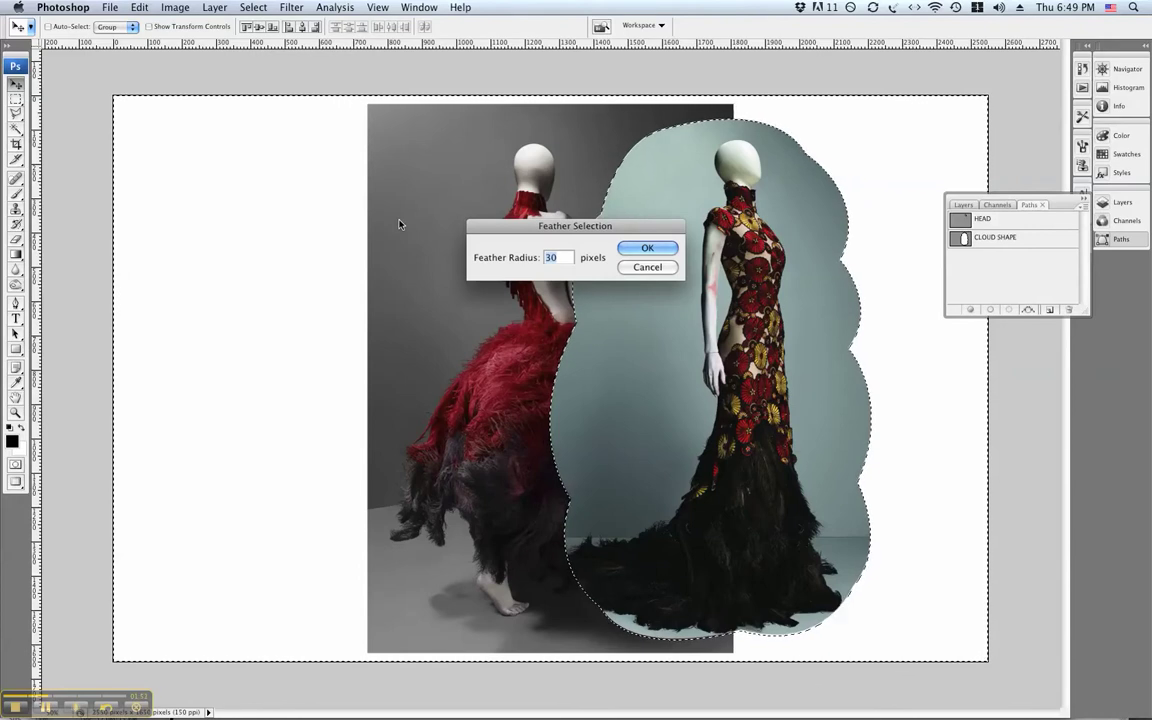
click(648, 248)
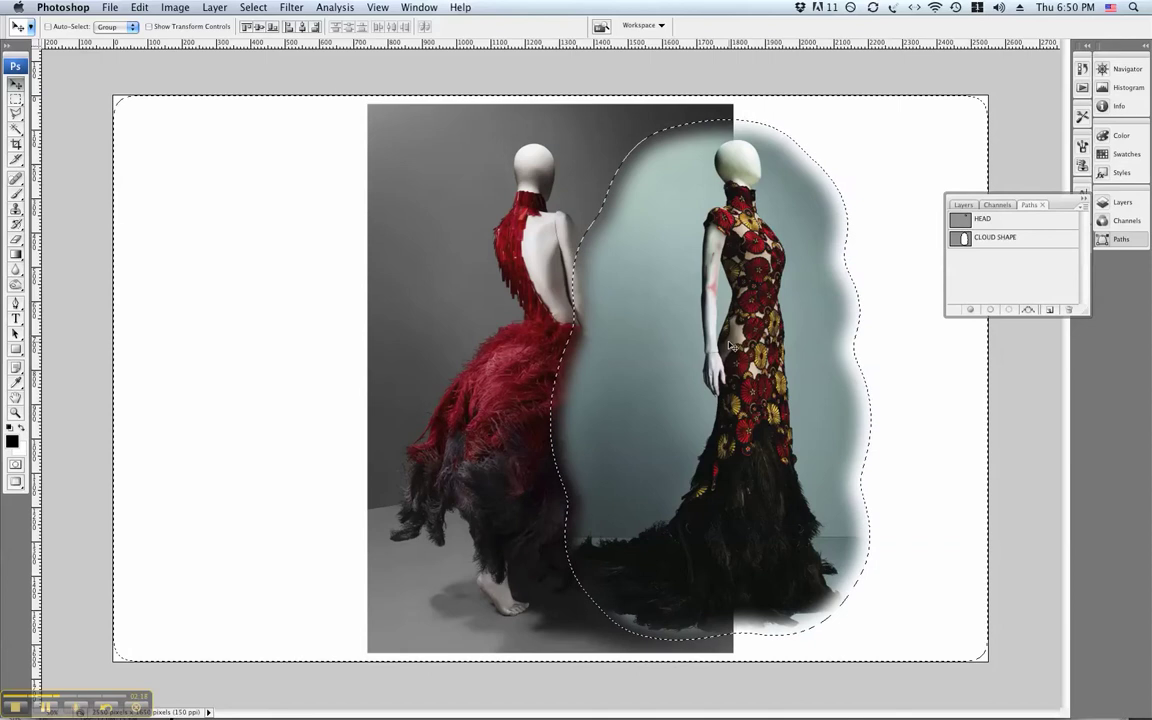
key(super+d)
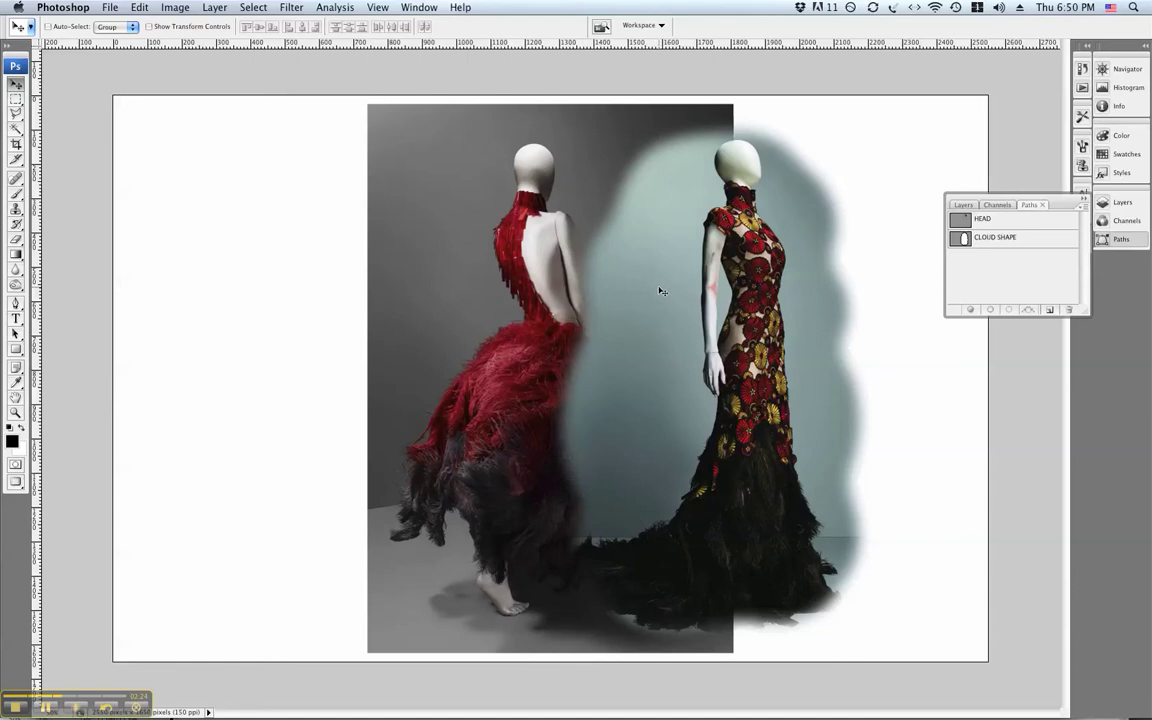
Shift the poppy feather dress image right, away from the red dress, and place its layer below the red feather dress layer.
drag(662, 291, 705, 288)
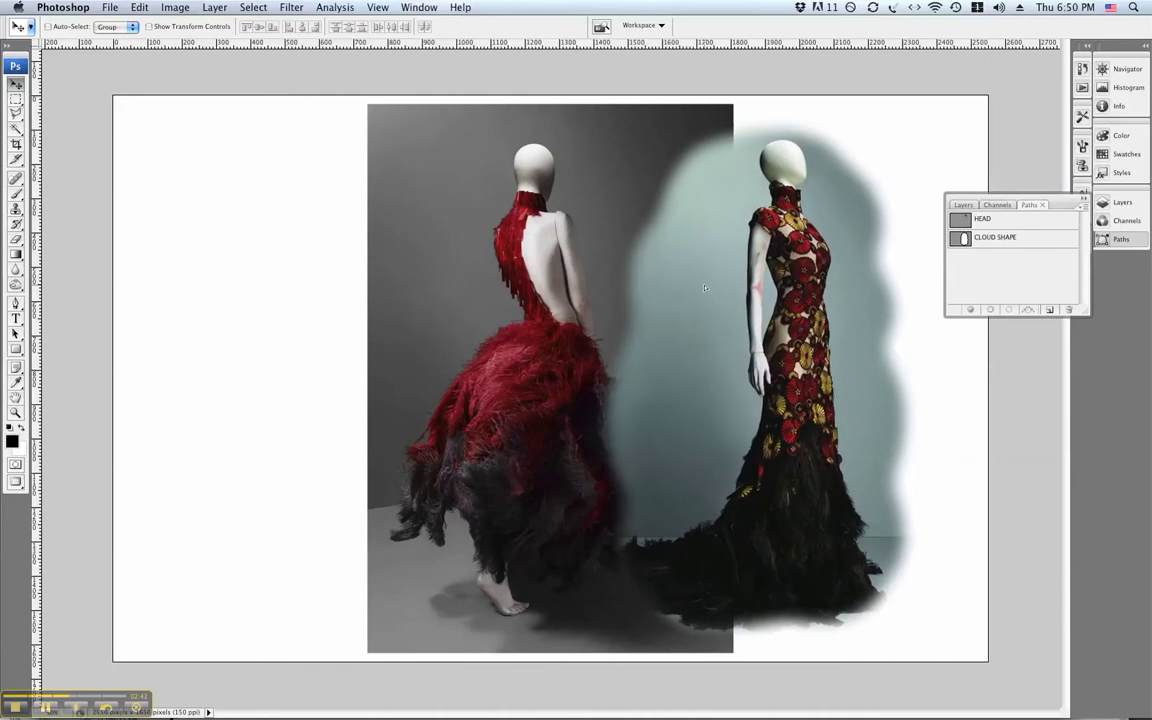
drag(705, 288, 713, 289)
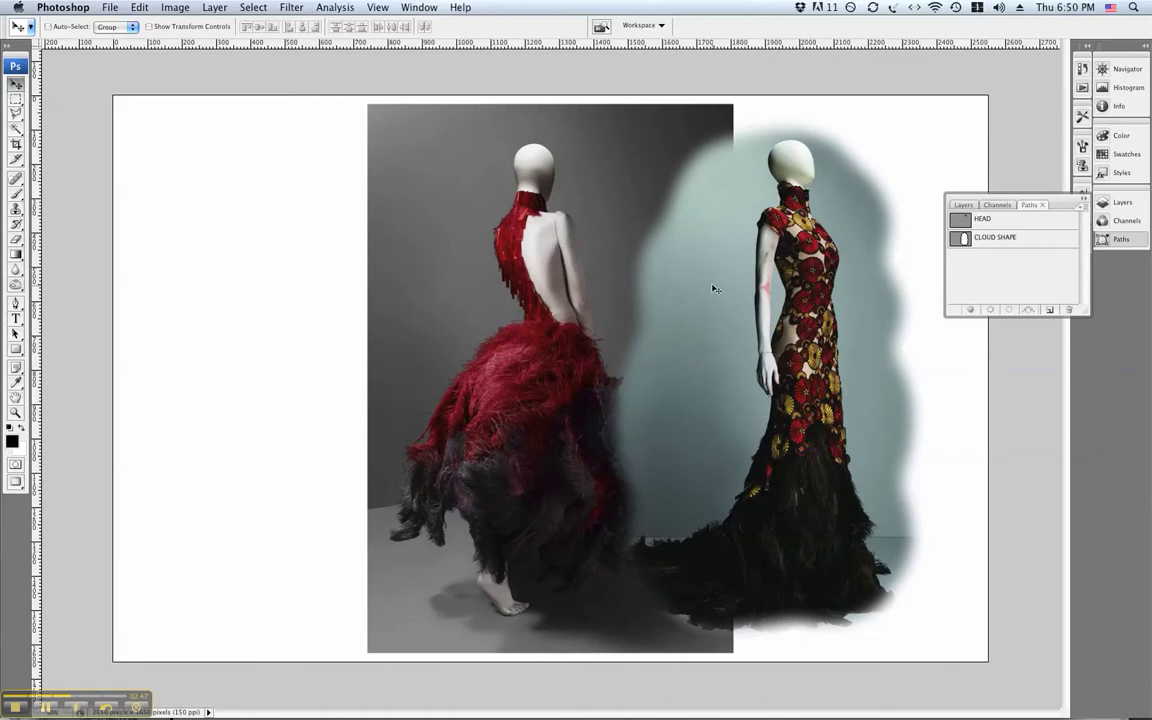
click(959, 205)
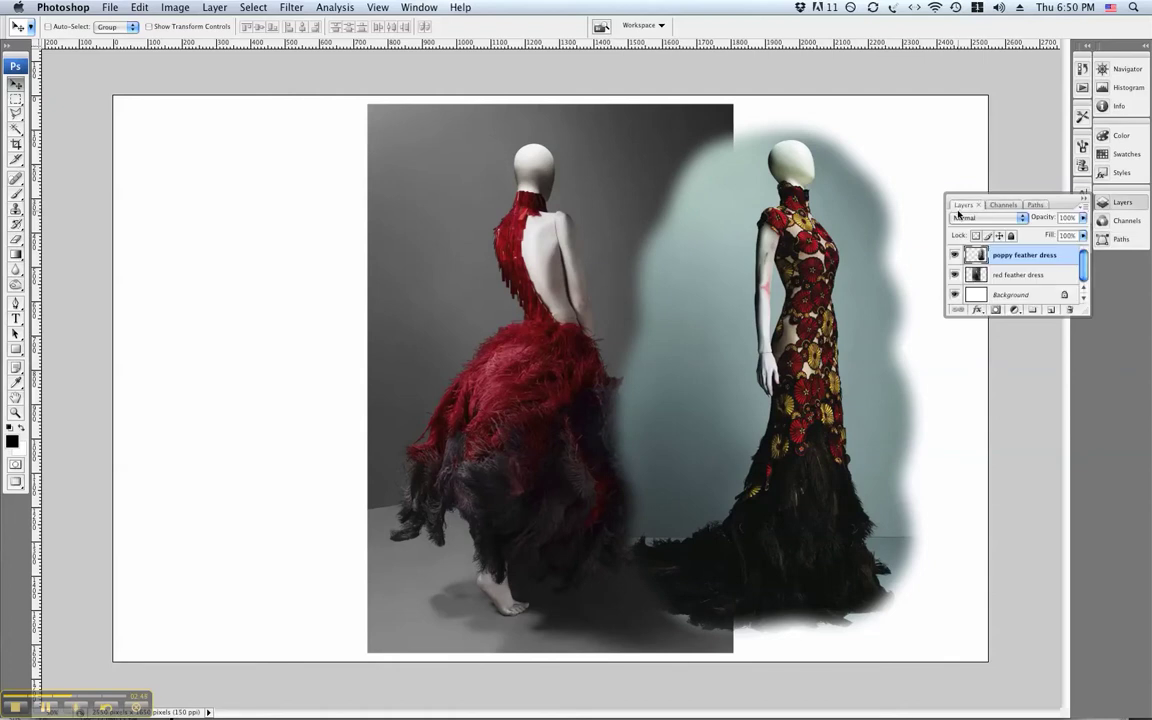
click(1028, 276)
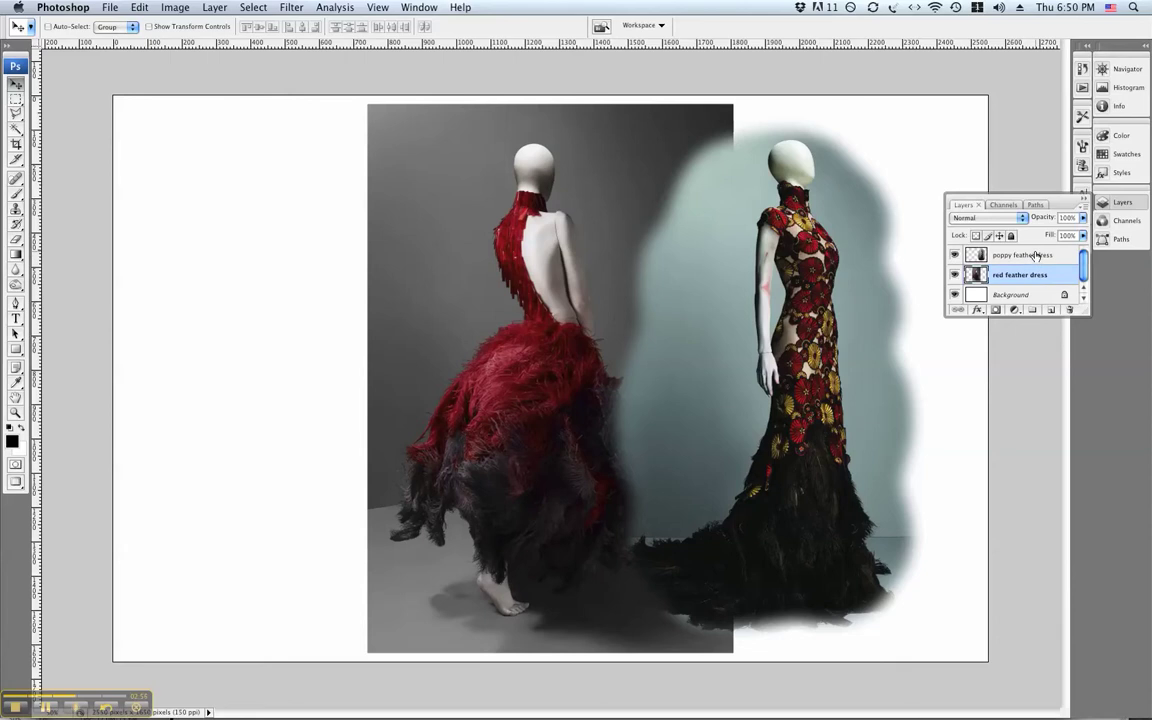
drag(1036, 256, 1037, 290)
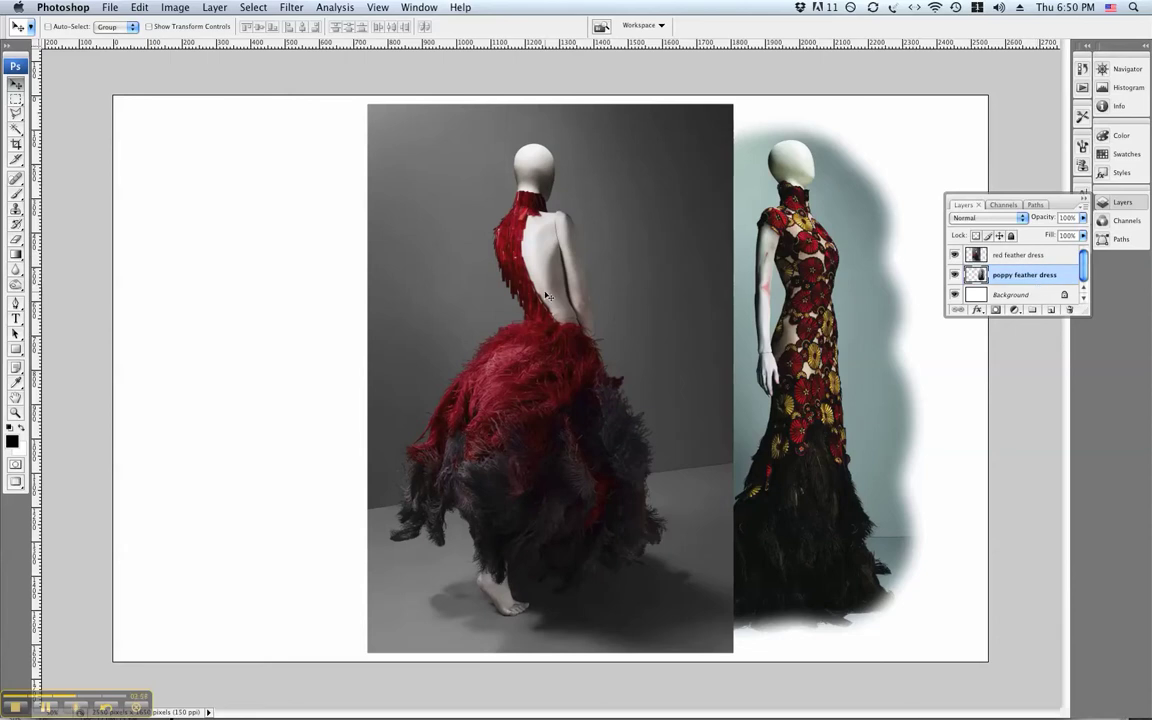
Switch to the Elliptical Marquee tool.
click(16, 100)
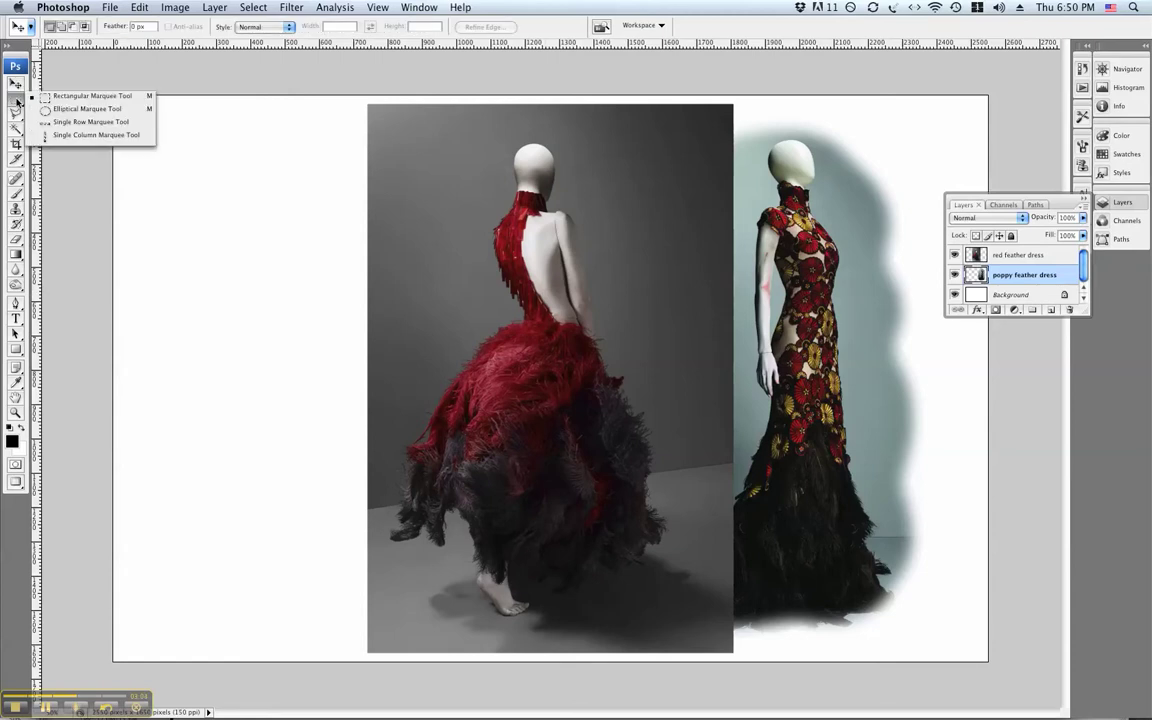
click(40, 106)
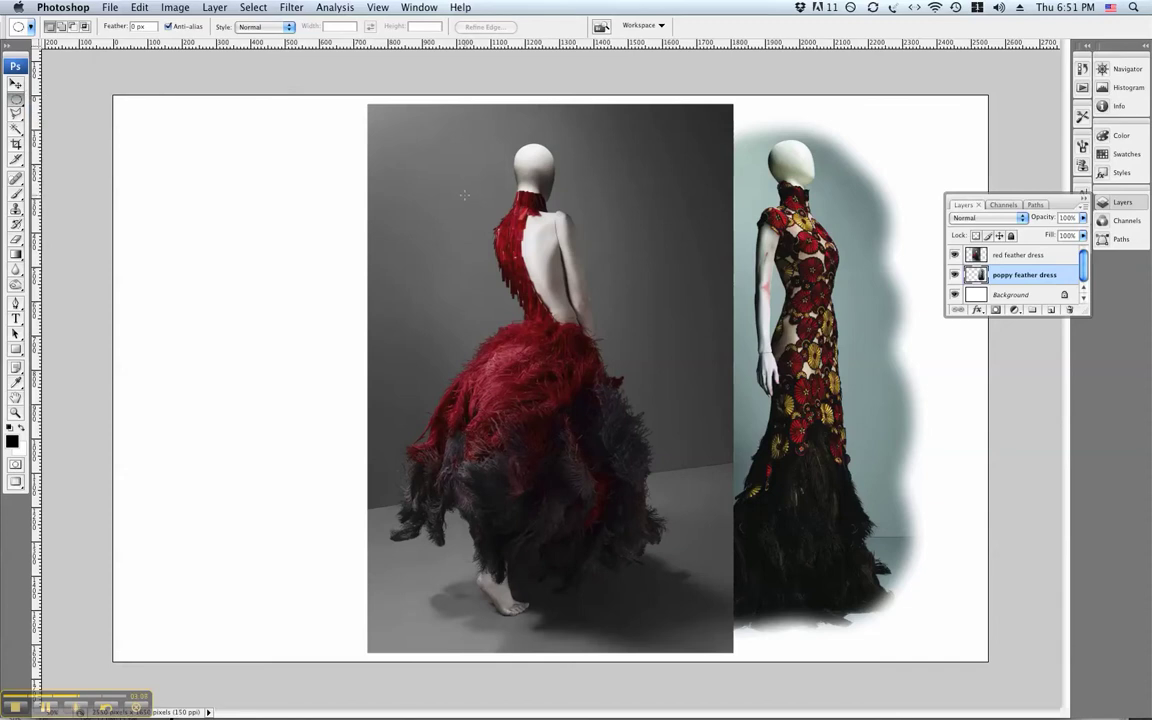
drag(490, 230, 580, 340)
key(super+d)
key(super+z)
click(514, 340)
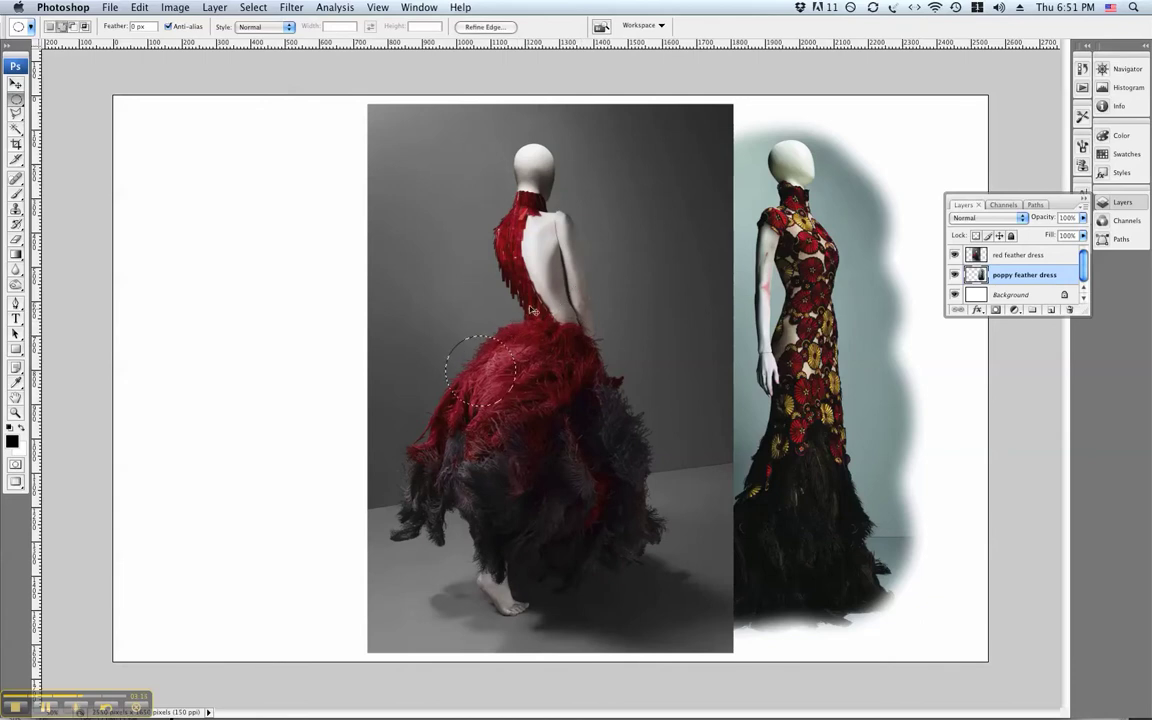
mouse_move(536, 315)
mouse_down()
mouse_move(515, 337)
mouse_move(532, 343)
mouse_move(575, 305)
mouse_move(493, 356)
mouse_move(538, 330)
mouse_move(550, 277)
mouse_move(619, 282)
mouse_move(524, 298)
mouse_move(586, 288)
mouse_move(536, 290)
mouse_up()
drag(478, 247, 543, 322)
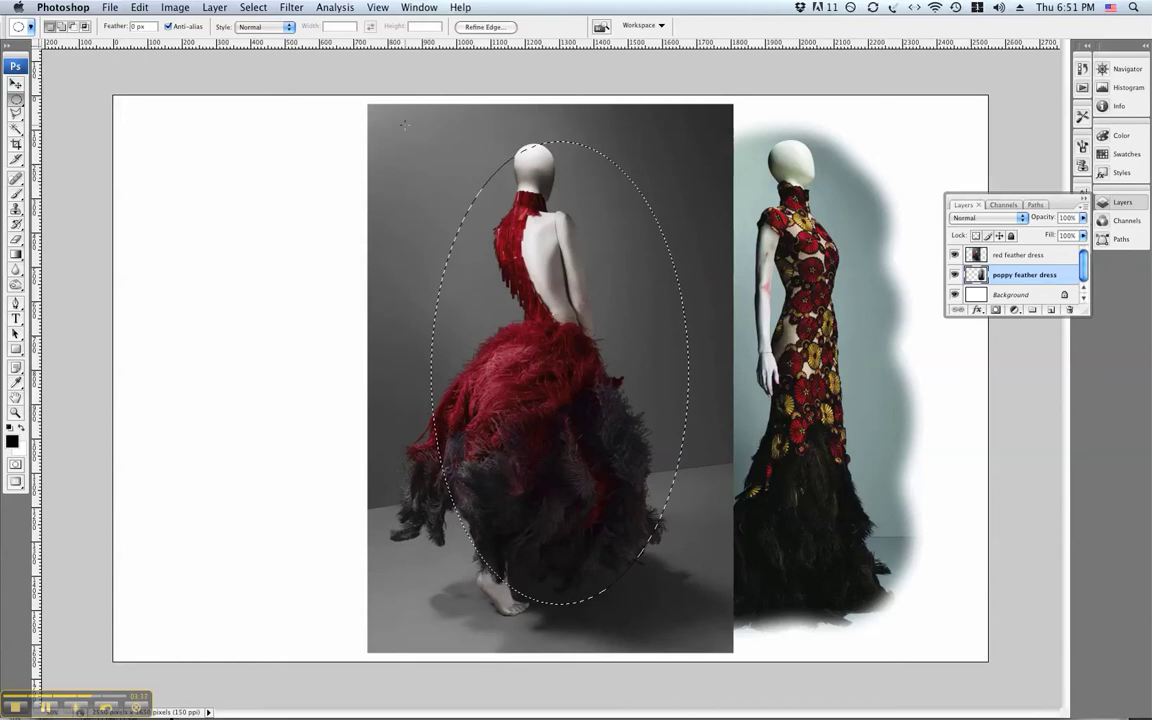
Draw a tall elliptical selection around the red dress mannequin, from above its head to below its foot, and invert it.
click(714, 633)
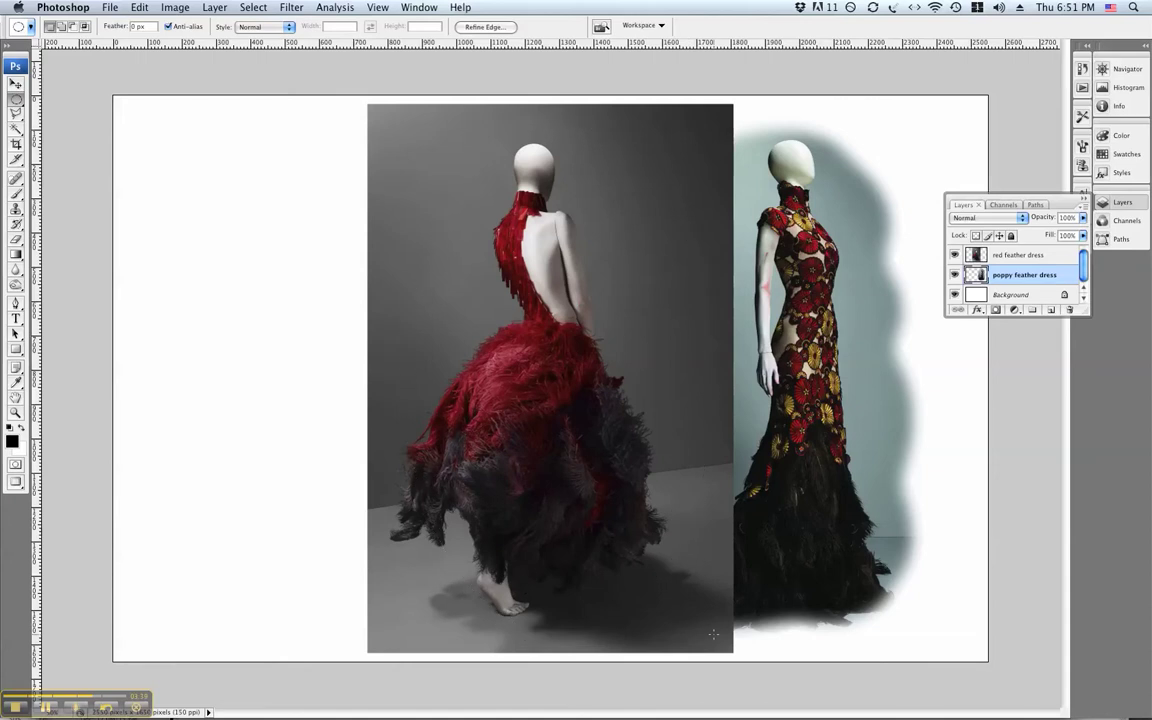
click(260, 8)
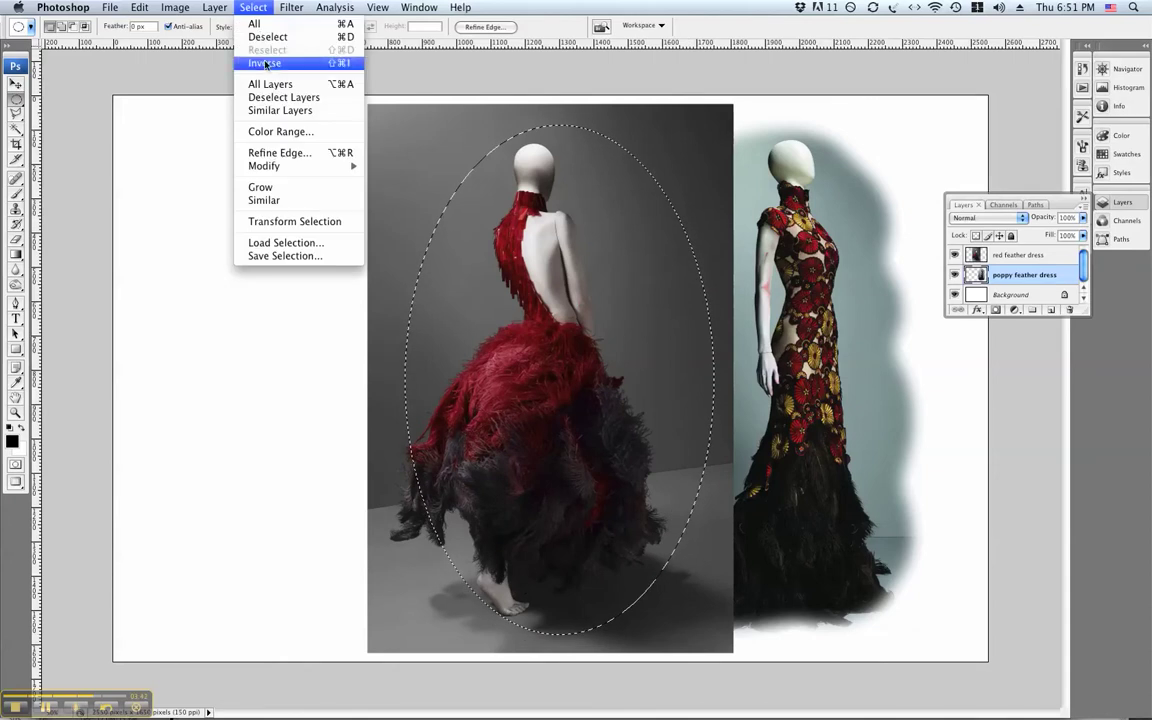
click(265, 50)
Try deleting the inverted selection's area on the poppy feather dress layer, and undo the deletion.
key(Delete)
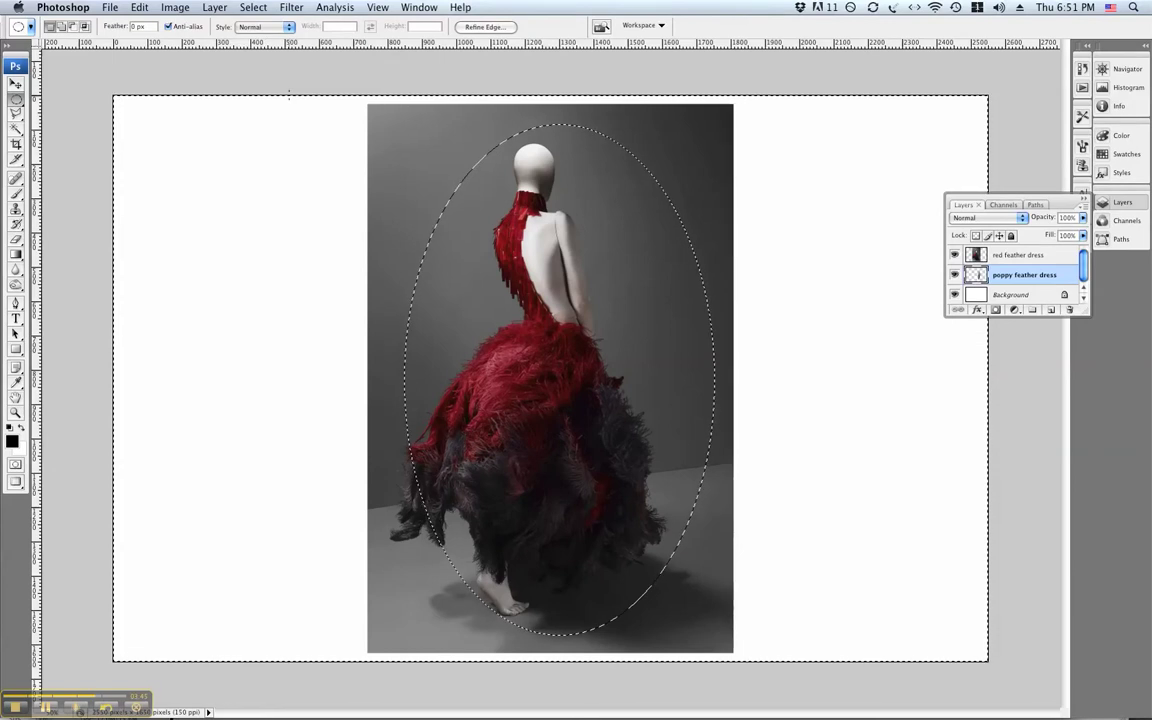
key(super+z)
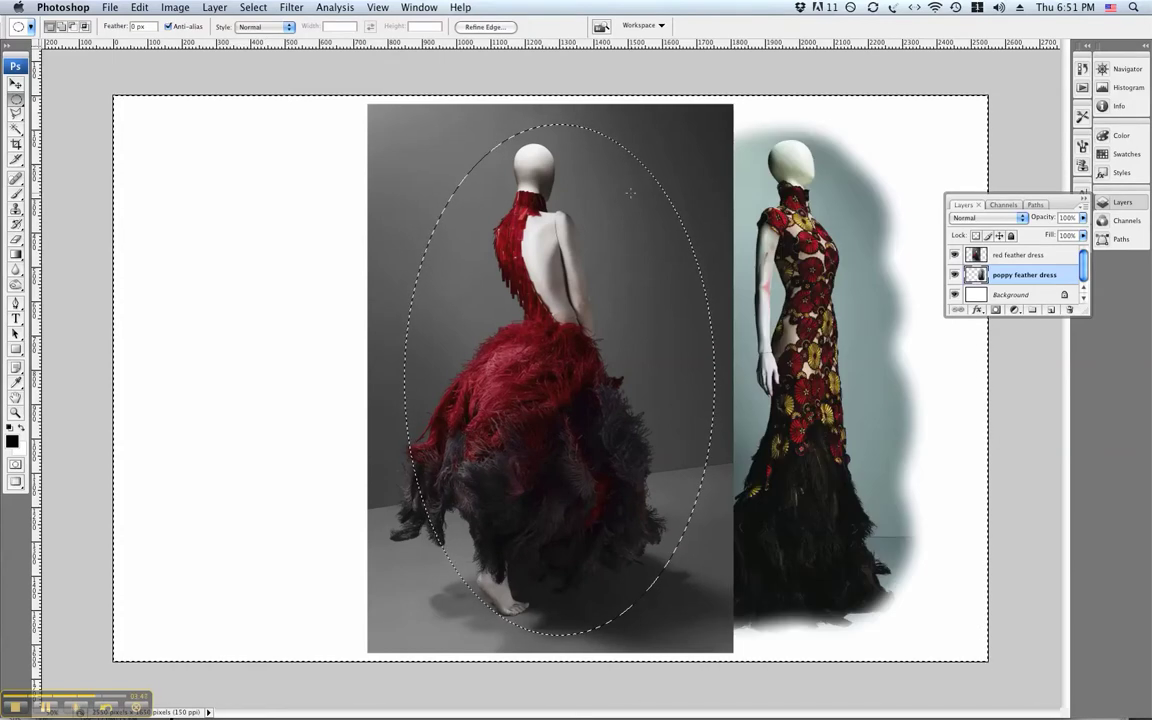
Delete the area outside the ellipse from the red feather dress layer and deselect.
click(1021, 256)
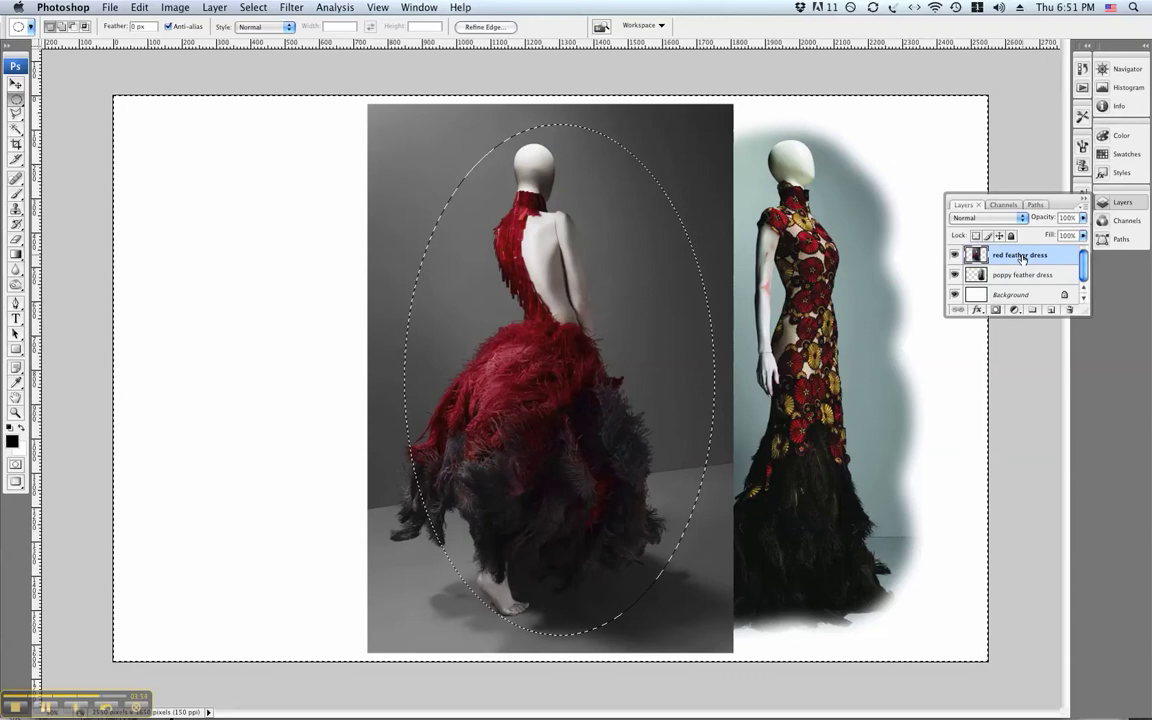
key(Delete)
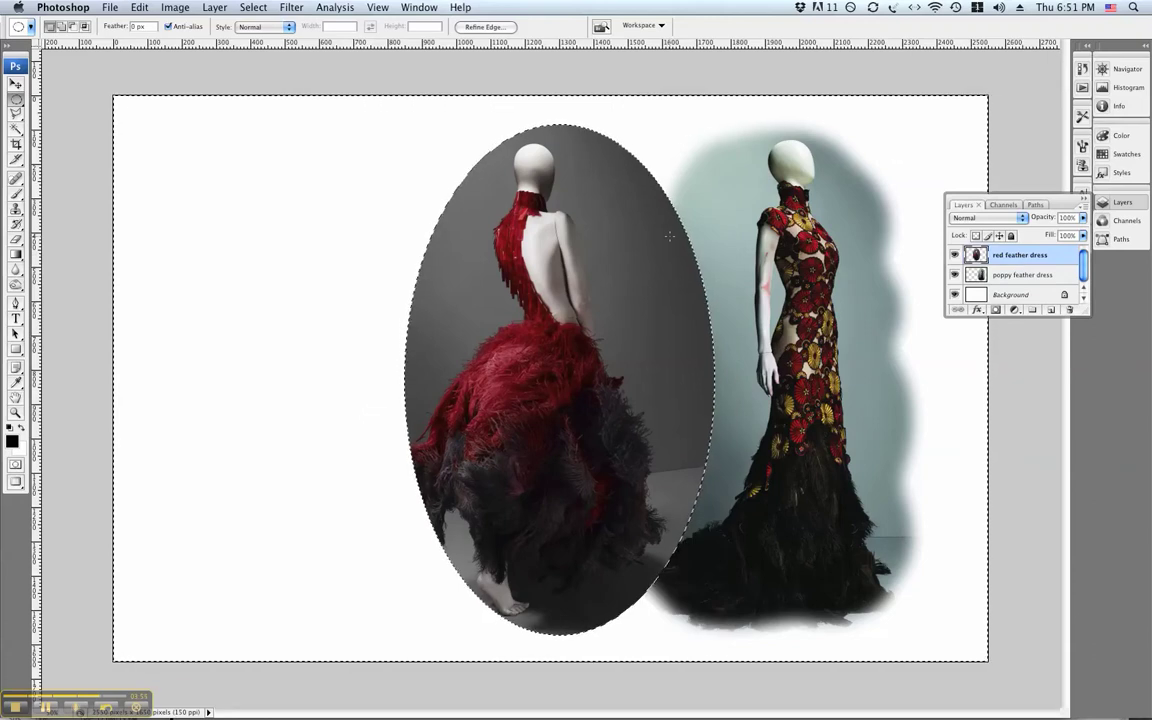
key(super+d)
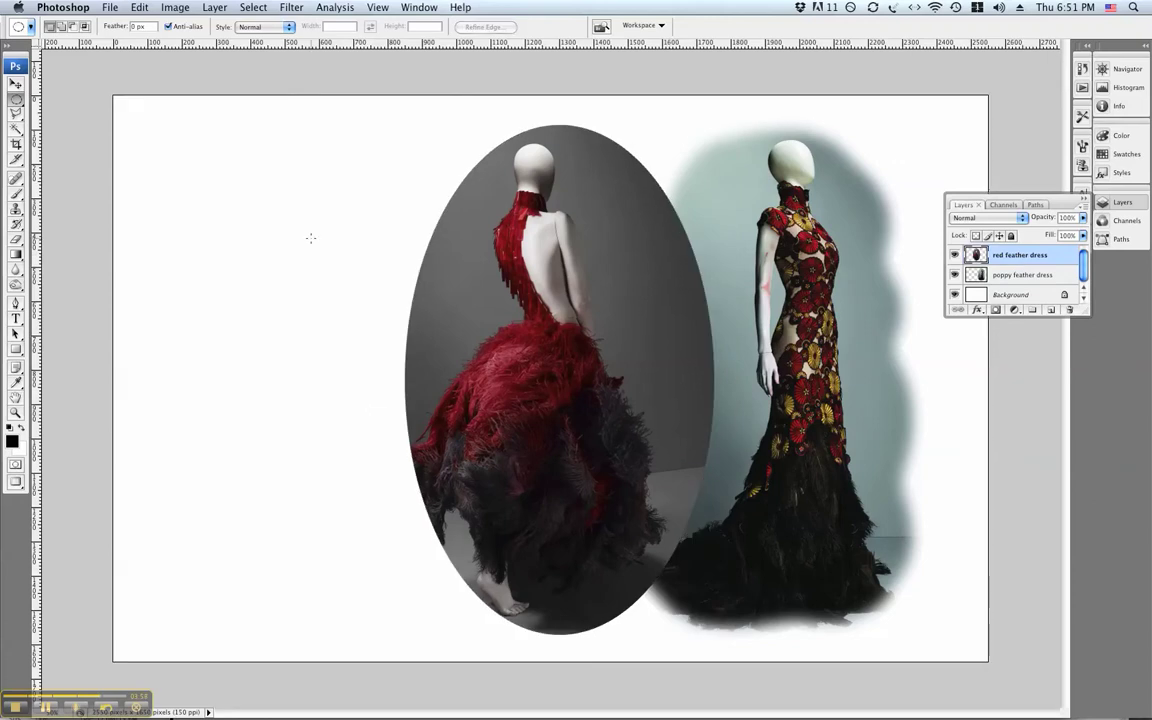
Move the oval red feather dress cutout to the left, clear of the poppy feather dress image.
click(16, 83)
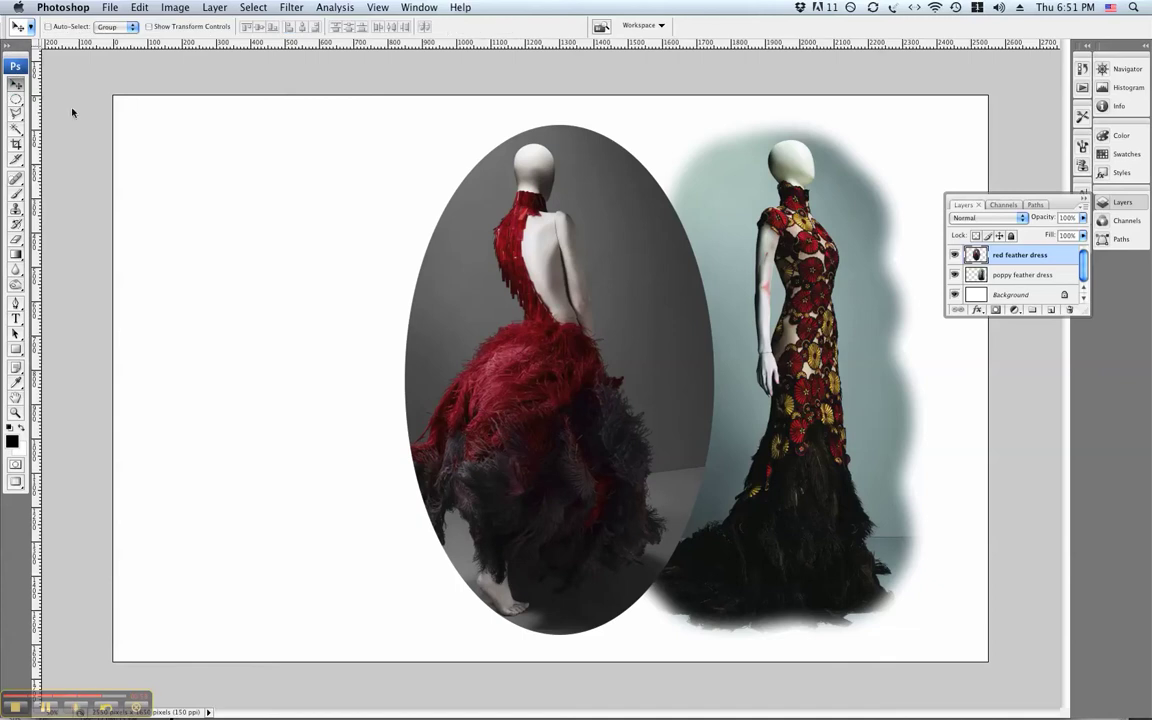
drag(596, 343, 437, 347)
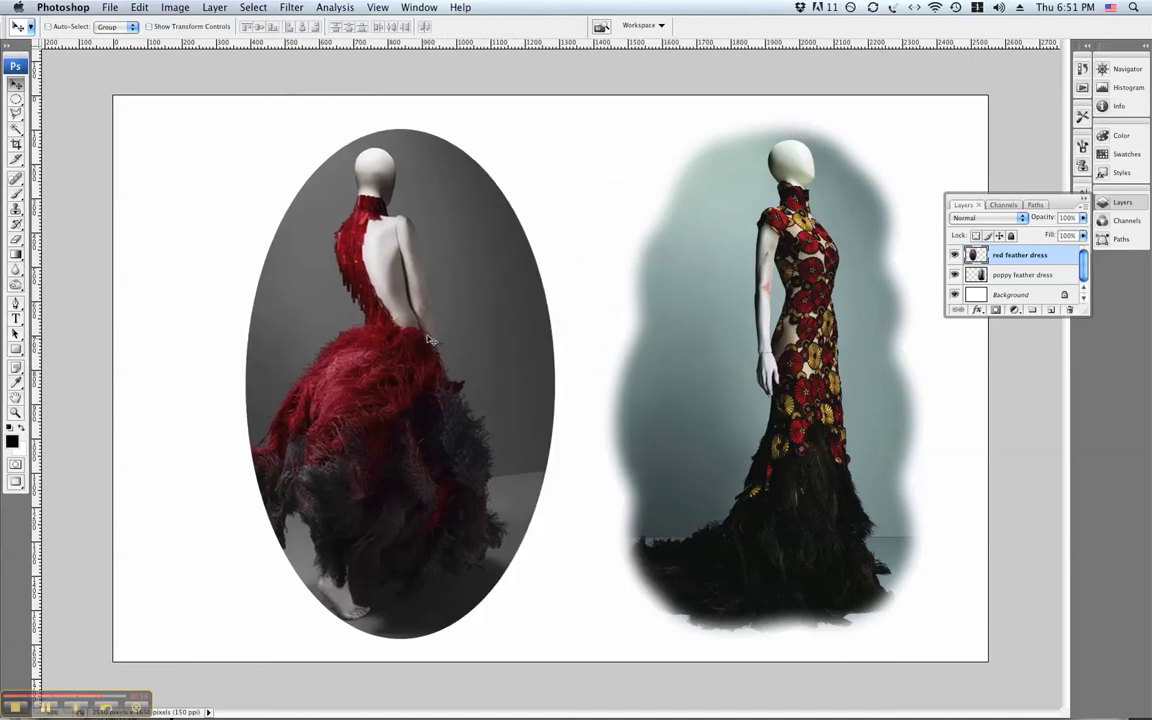
Display the document's history and lengthen its list to show more of the recorded states.
click(427, 10)
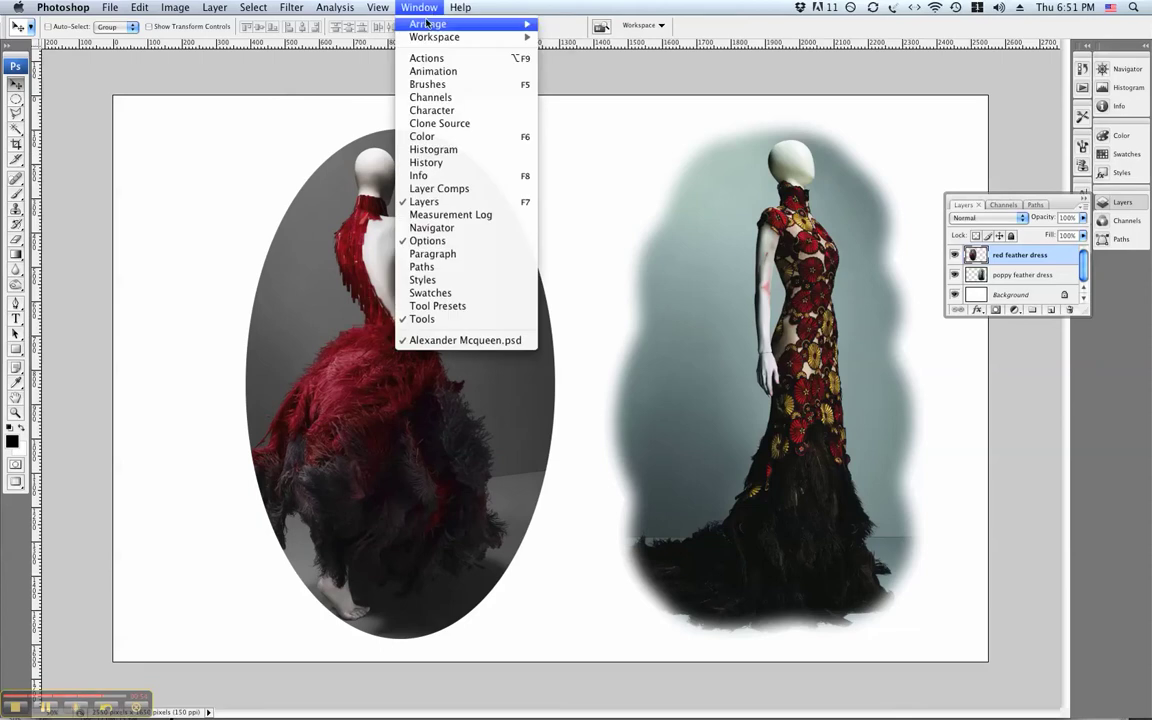
click(426, 162)
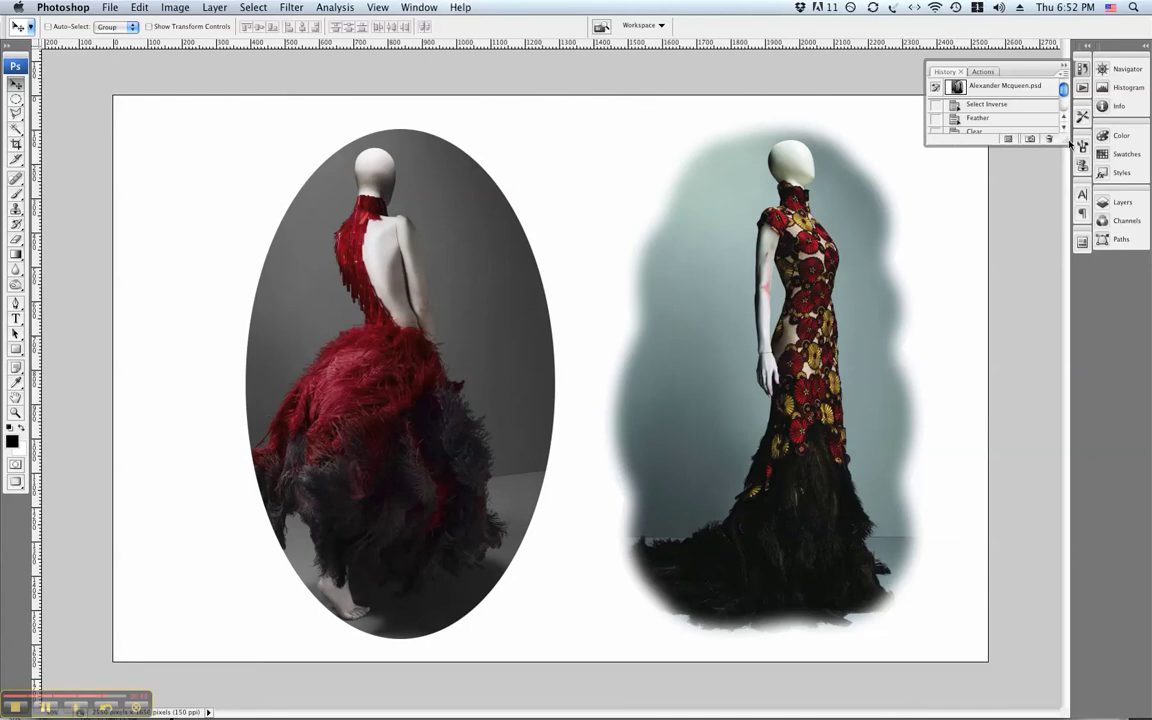
drag(1067, 140, 1068, 358)
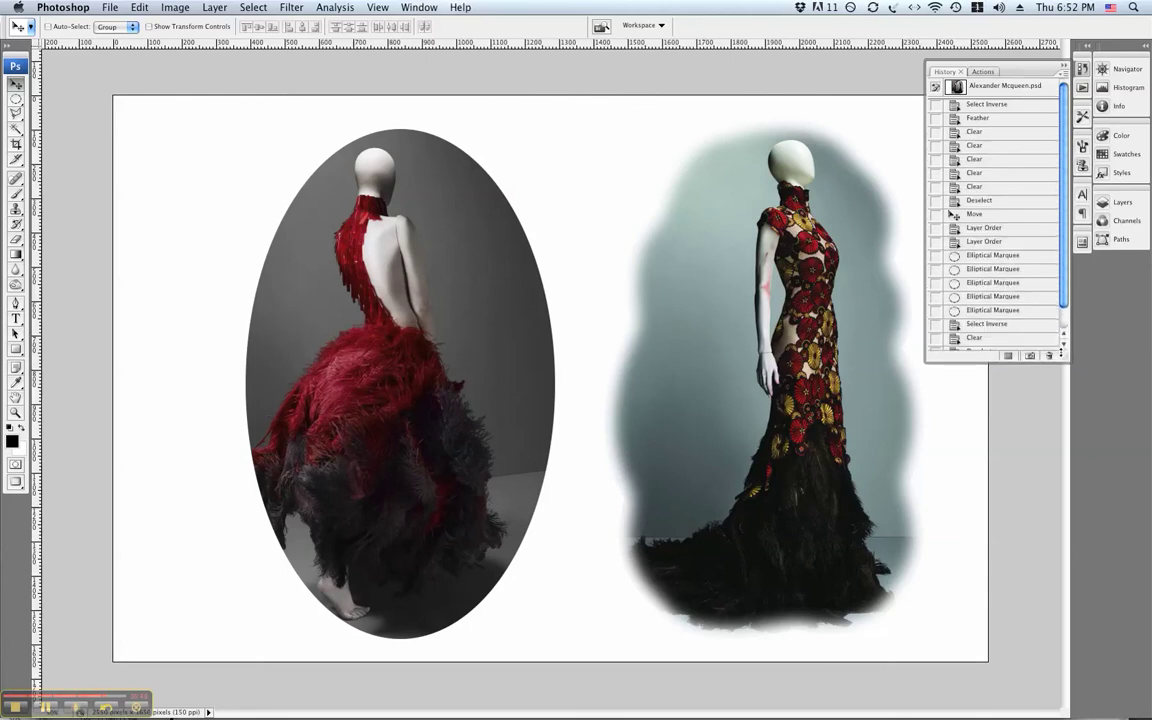
Step back through the history to the second Layer Order state, before the elliptical selections on the red feather dress.
click(973, 325)
click(973, 297)
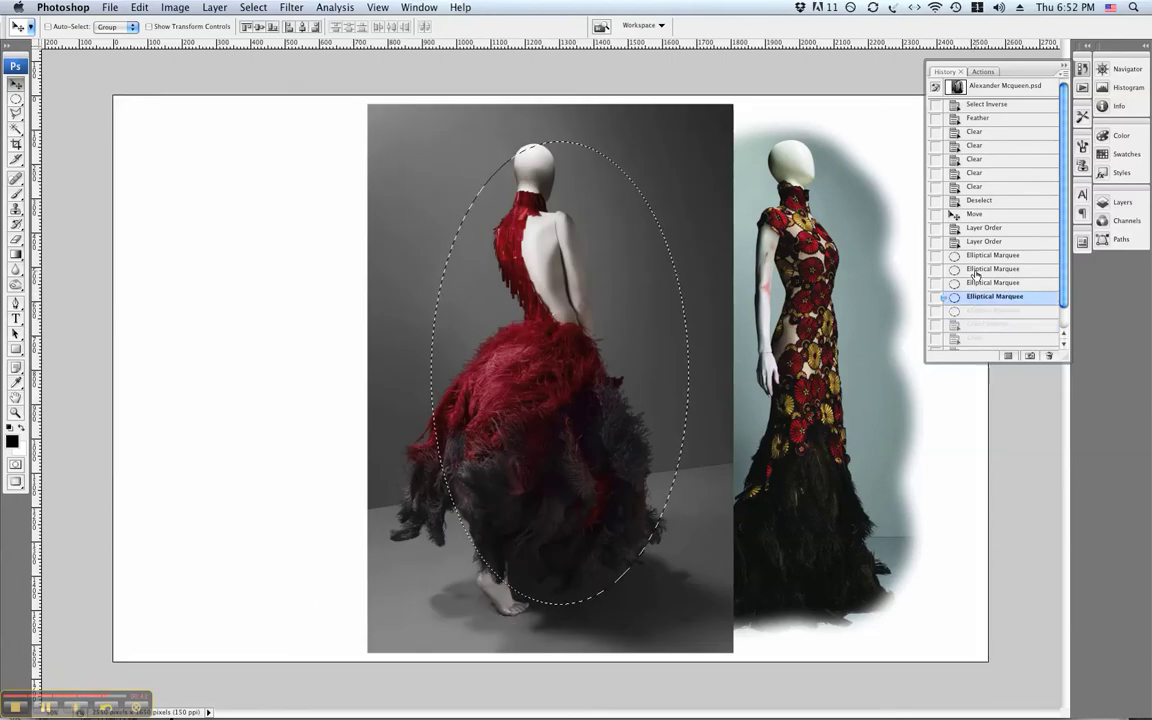
click(975, 269)
click(982, 241)
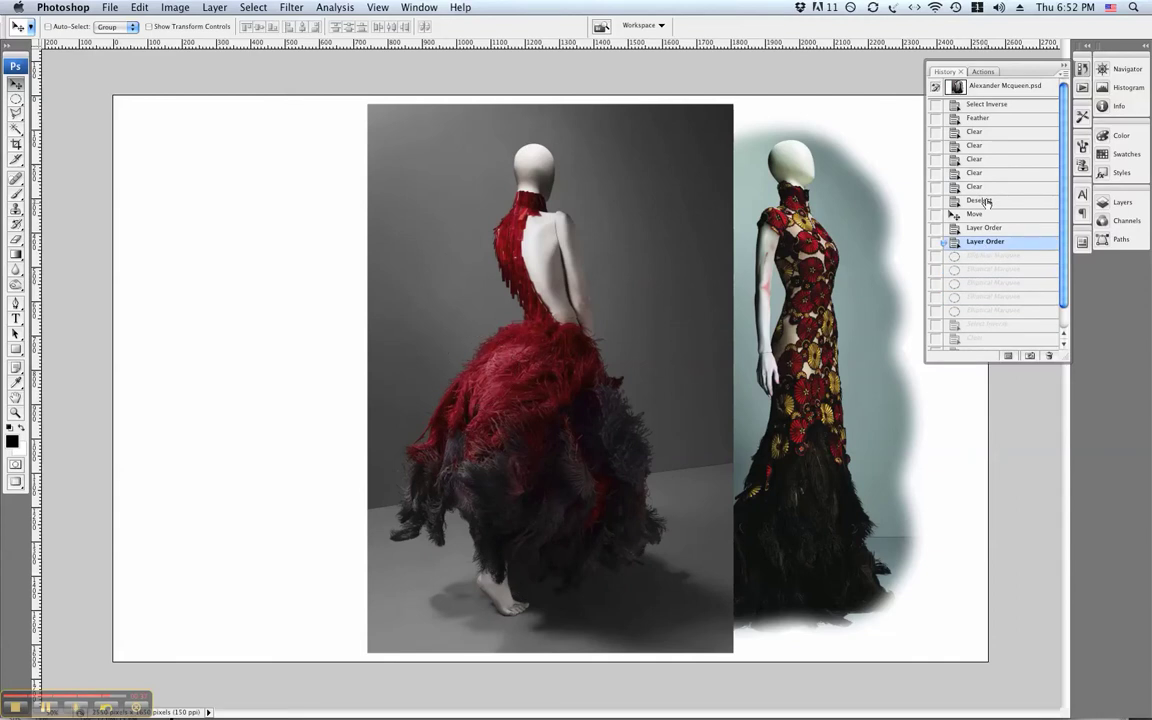
Revert the document through the Deselect, Clear and Feather states to the Select Inverse state of the poppy dress selection.
click(980, 201)
click(988, 173)
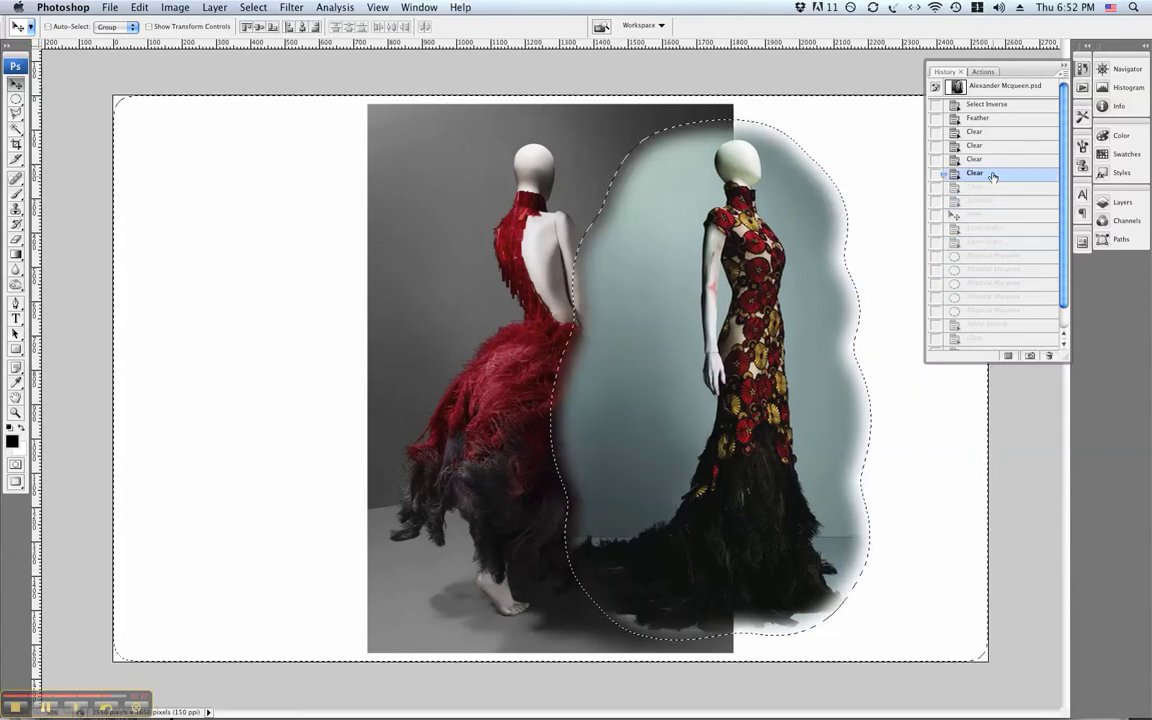
click(980, 159)
click(978, 132)
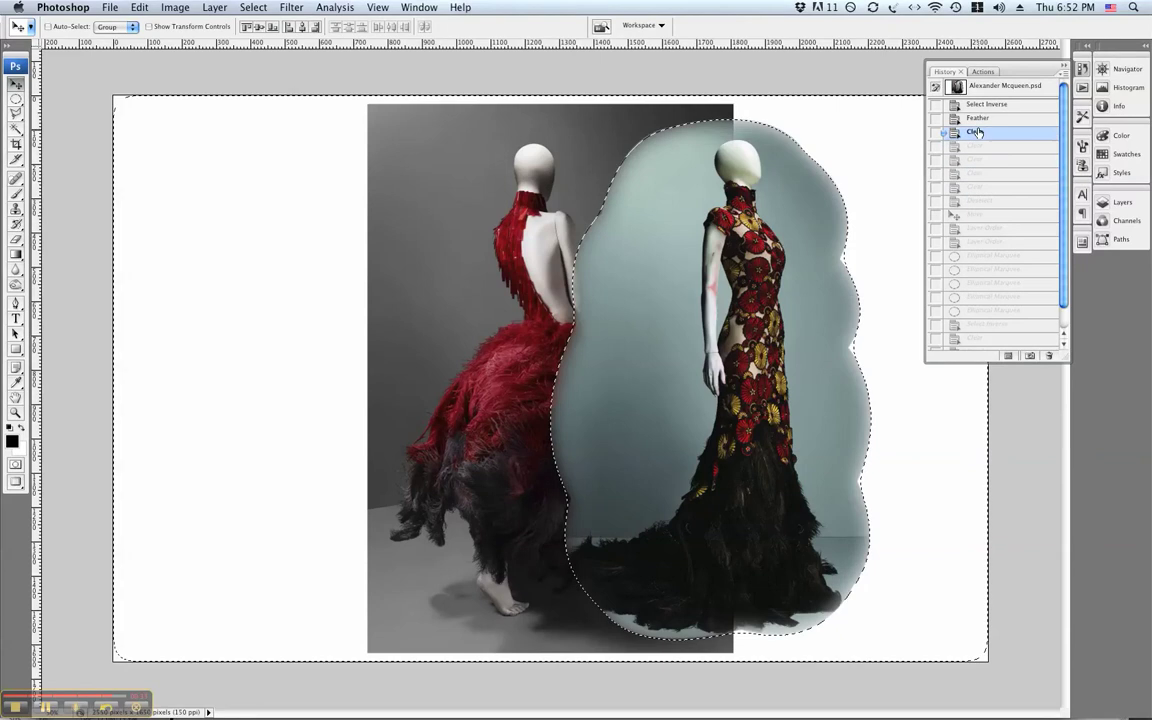
click(980, 118)
click(988, 104)
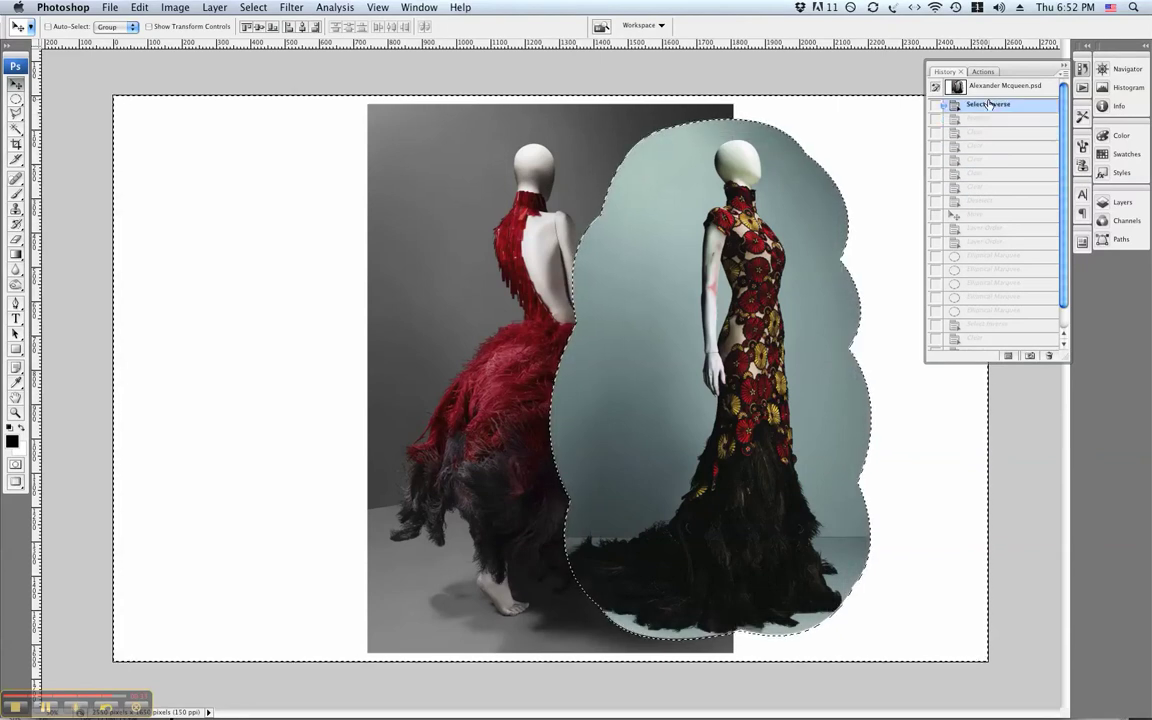